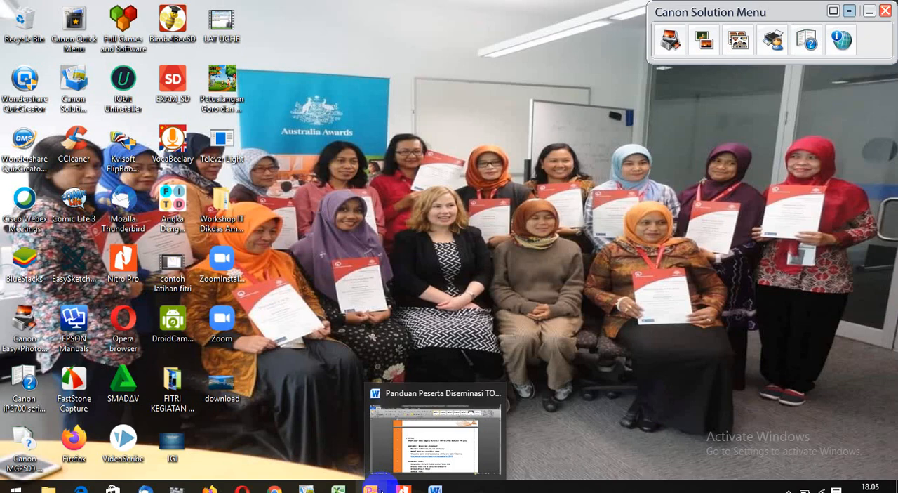
- Switch to Google Chrome and open teams.microsoft.com in the new tab
{"action": "mouse_move", "coordinate": [383, 490]}
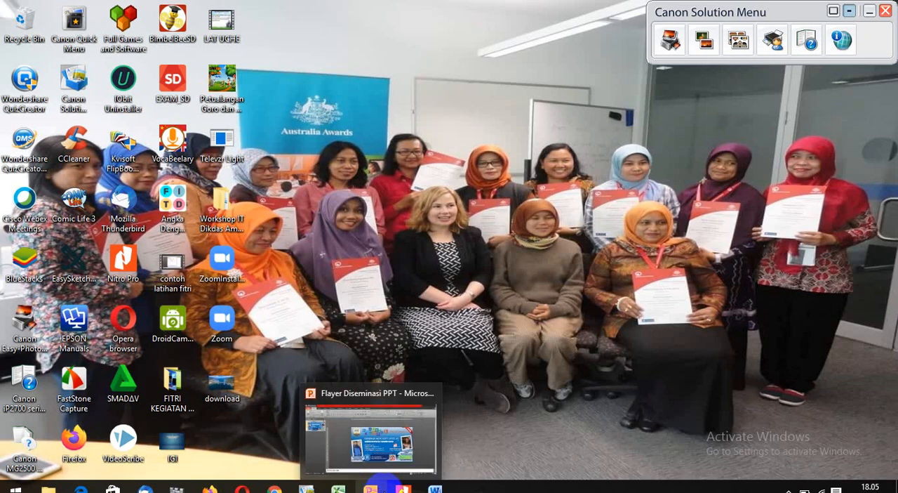
{"action": "mouse_move", "coordinate": [274, 488]}
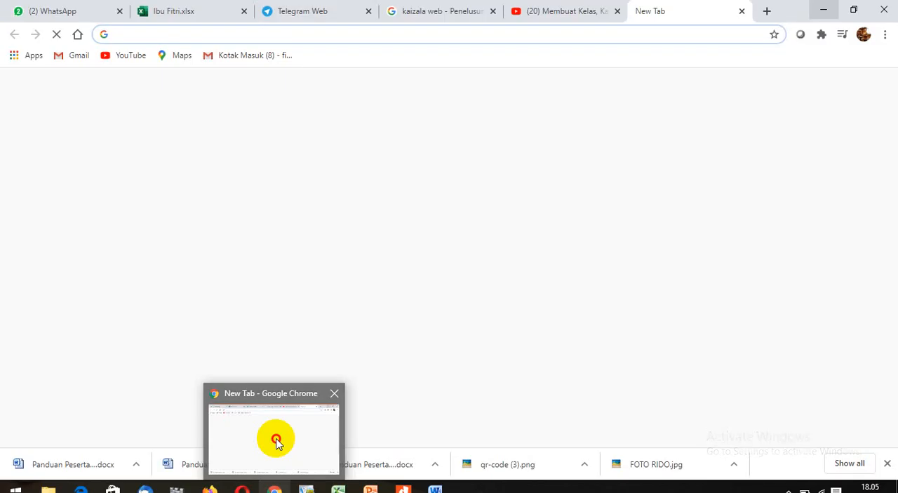
{"action": "left_click", "coordinate": [274, 442]}
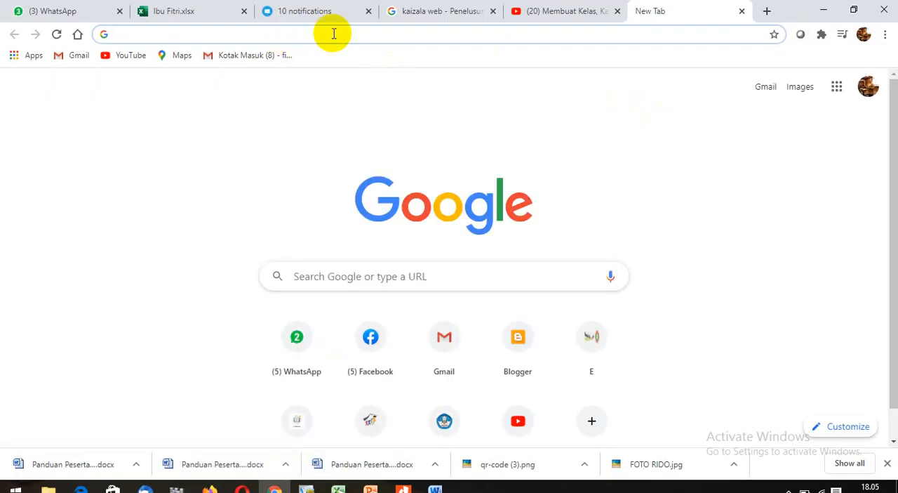
{"action": "type", "text": "Te"}
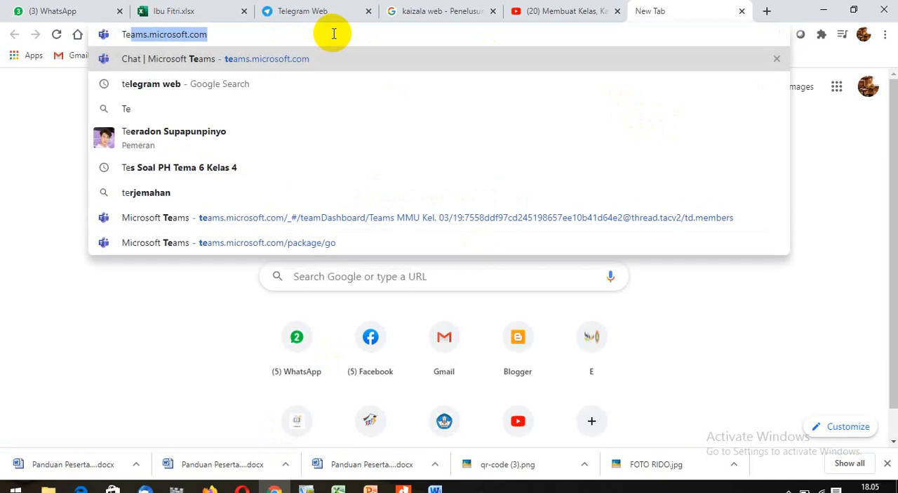
{"action": "key", "text": "Right"}
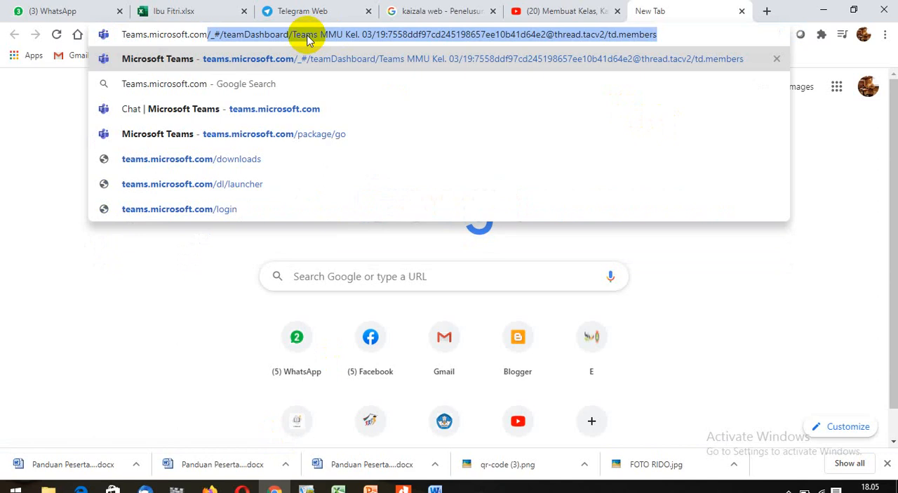
{"action": "key", "text": "BackSpace"}
{"action": "key", "text": "BackSpace"}
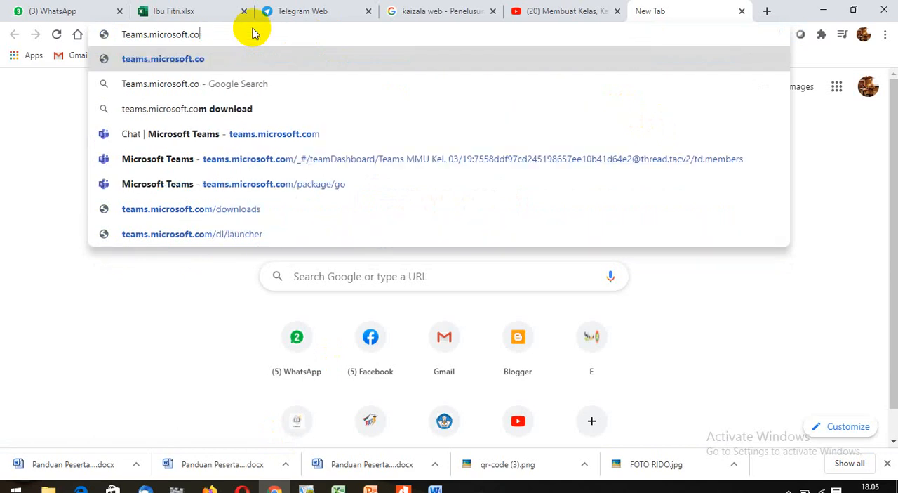
{"action": "key", "text": "BackSpace"}
{"action": "key", "text": "BackSpace"}
{"action": "key", "text": "BackSpace"}
{"action": "key", "text": "BackSpace"}
{"action": "key", "text": "BackSpace"}
{"action": "key", "text": "BackSpace"}
{"action": "key", "text": "BackSpace"}
{"action": "key", "text": "BackSpace"}
{"action": "key", "text": "BackSpace"}
{"action": "key", "text": "BackSpace"}
{"action": "key", "text": "BackSpace"}
{"action": "key", "text": "BackSpace"}
{"action": "key", "text": "BackSpace"}
{"action": "key", "text": "BackSpace"}
{"action": "key", "text": "BackSpace"}
{"action": "key", "text": "BackSpace"}
{"action": "key", "text": "BackSpace"}
{"action": "key", "text": "BackSpace"}
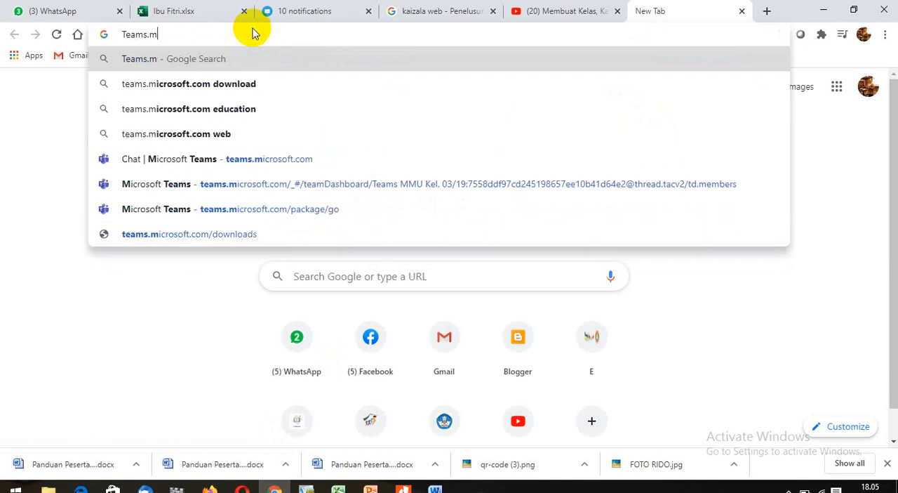
{"action": "type", "text": "Teams"}
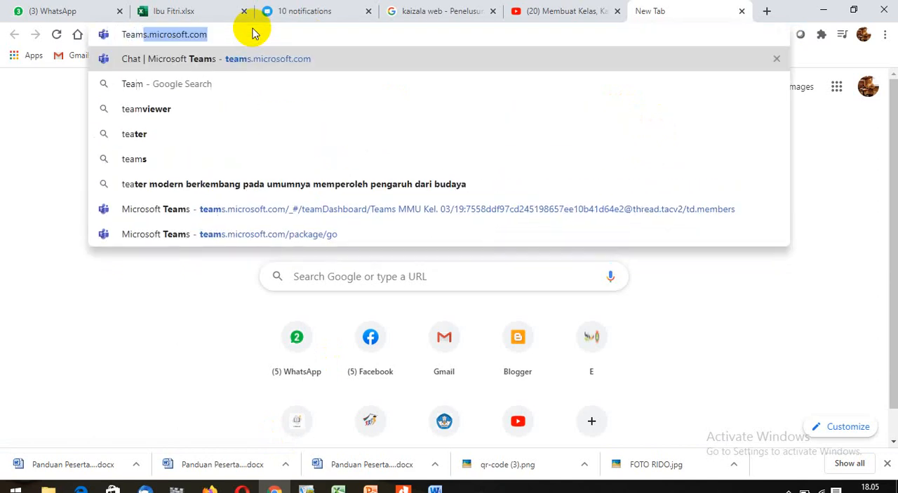
{"action": "type", "text": "."}
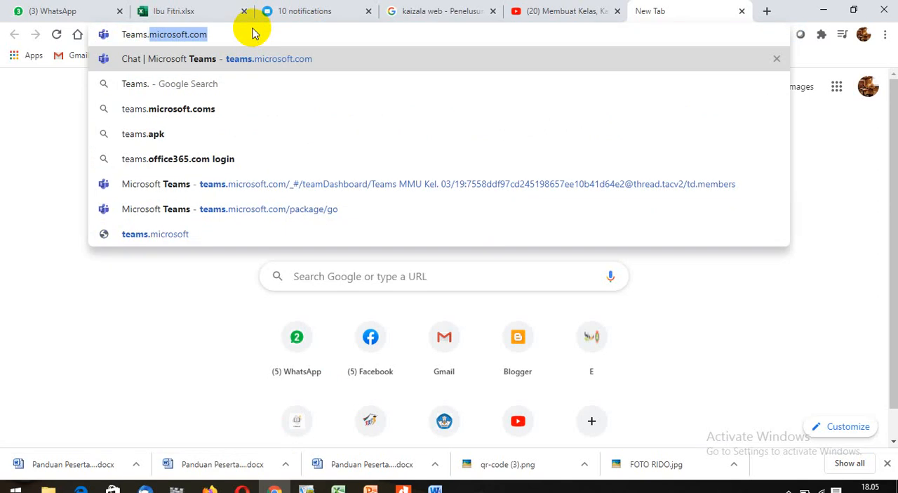
{"action": "left_click", "coordinate": [274, 62]}
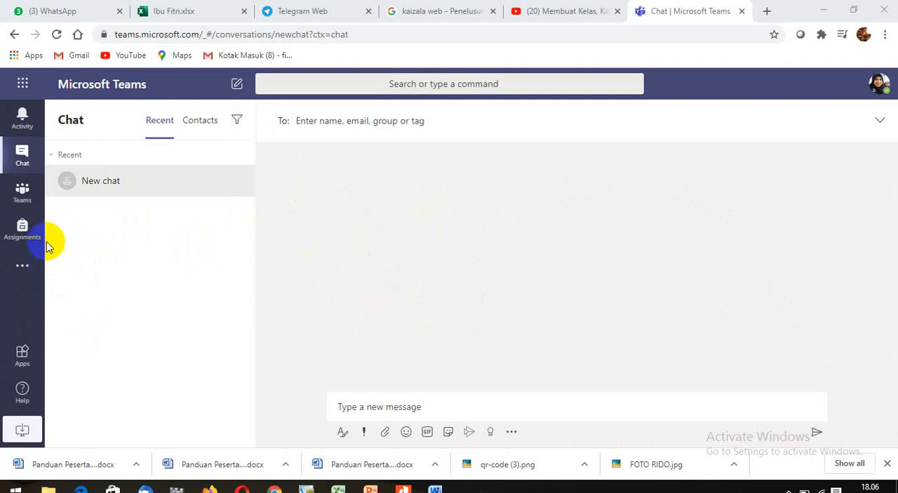
- Create a Class-type team named "Kelas IV SD", skipping the adding of students and teachers
{"action": "left_click", "coordinate": [21, 200]}
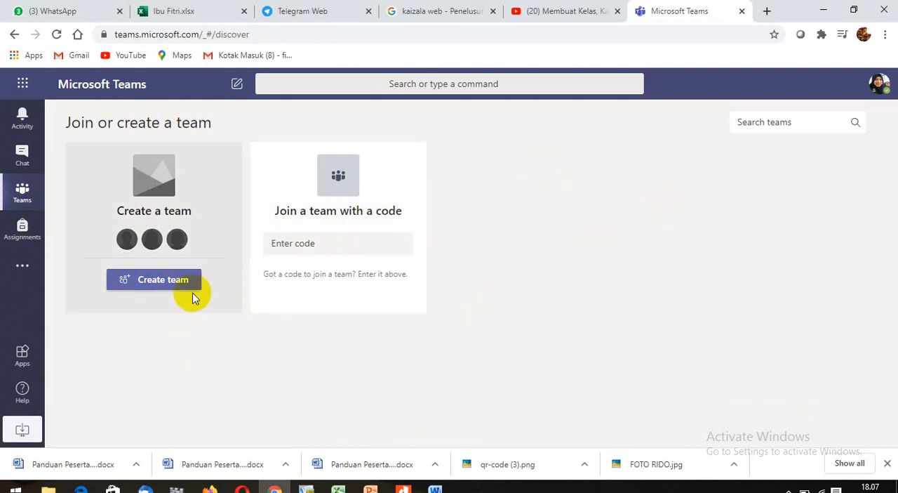
{"action": "left_click", "coordinate": [171, 281]}
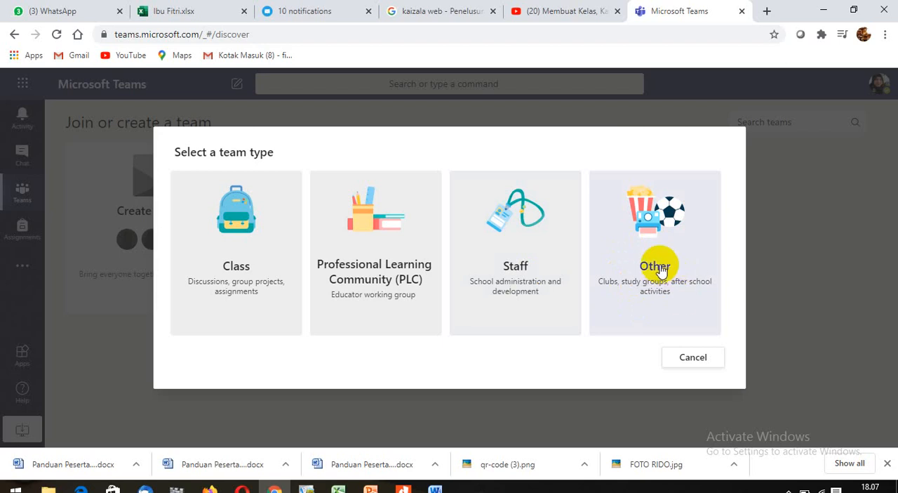
{"action": "left_click", "coordinate": [255, 242]}
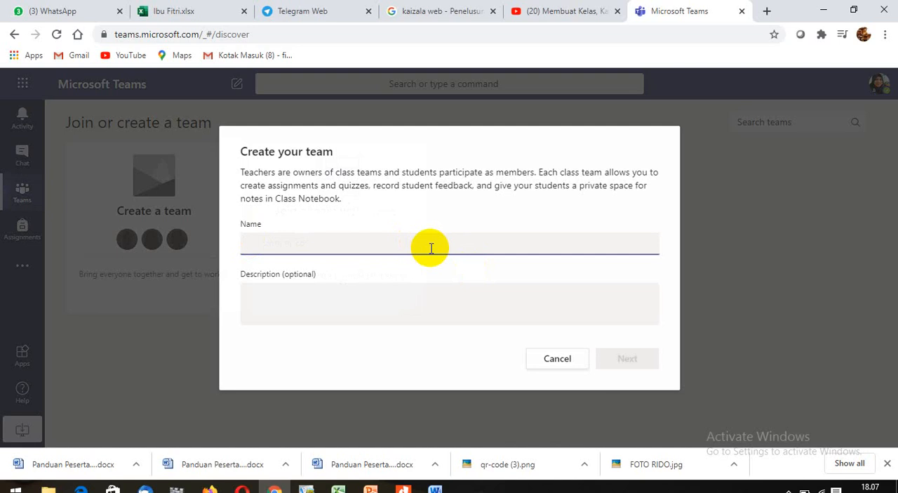
{"action": "type", "text": "Ke"}
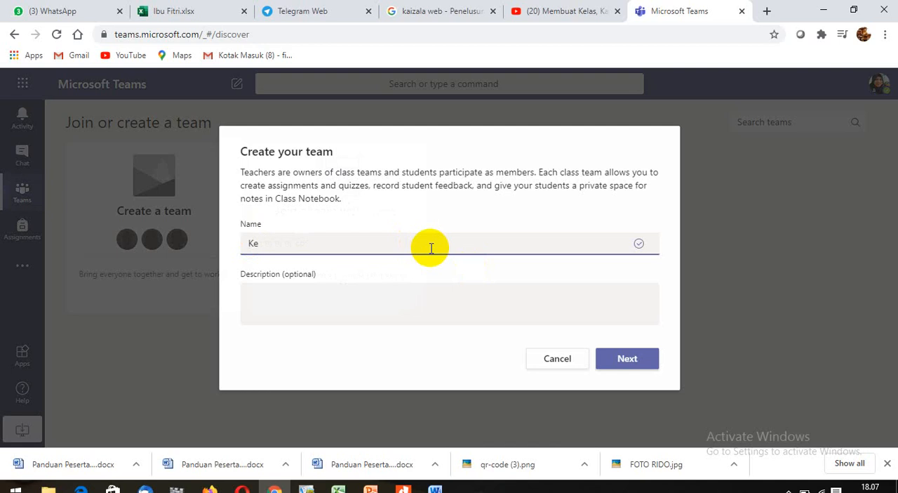
{"action": "type", "text": "las IV"}
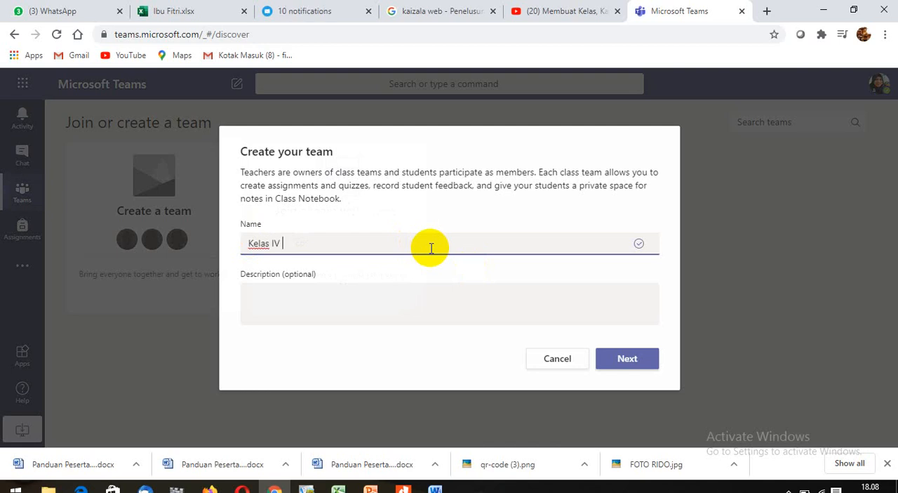
{"action": "type", "text": " SD"}
{"action": "type", "text": " I"}
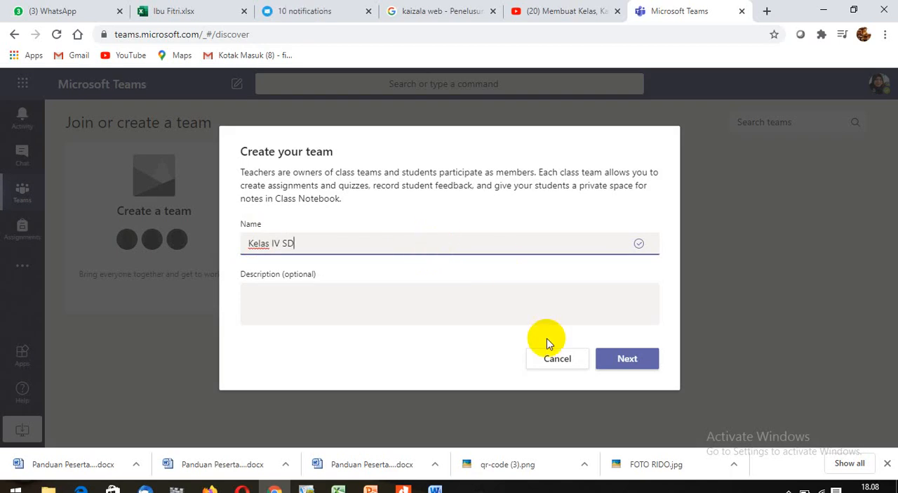
{"action": "left_click", "coordinate": [628, 359]}
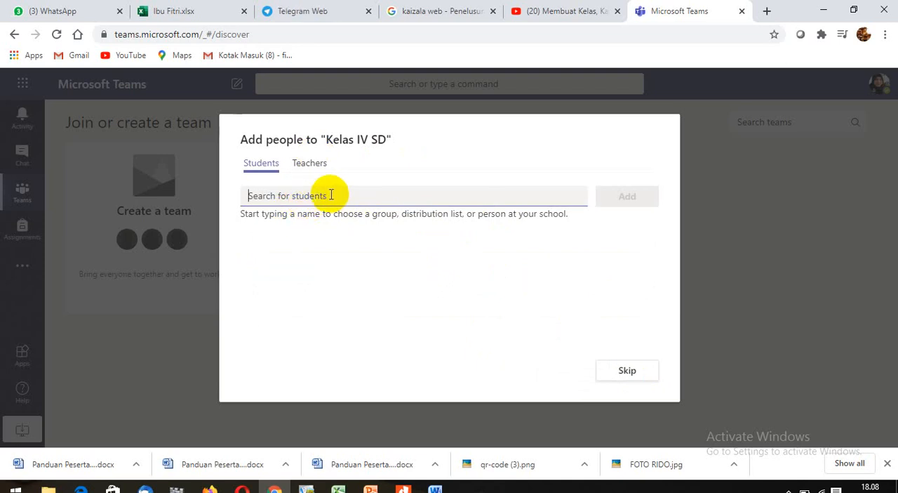
{"action": "left_click", "coordinate": [624, 373]}
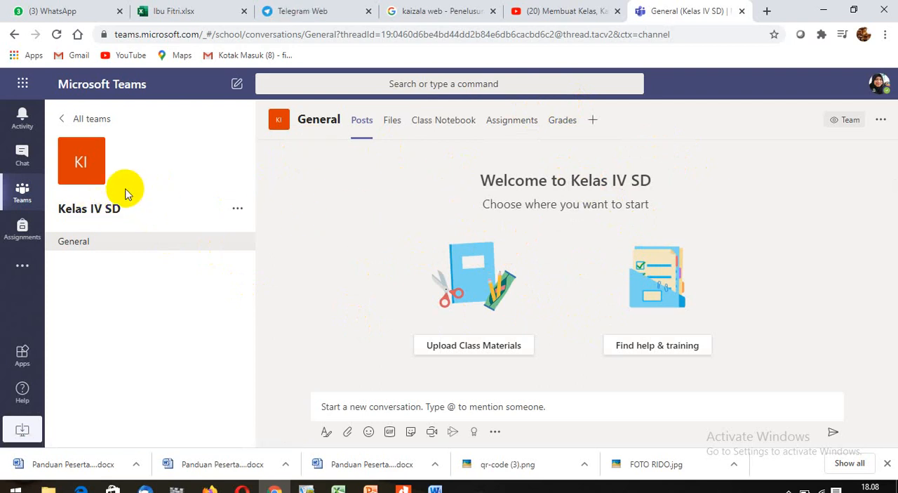
- Open the class details of Kelas IV SD for editing from its team picture
{"action": "mouse_move", "coordinate": [81, 179]}
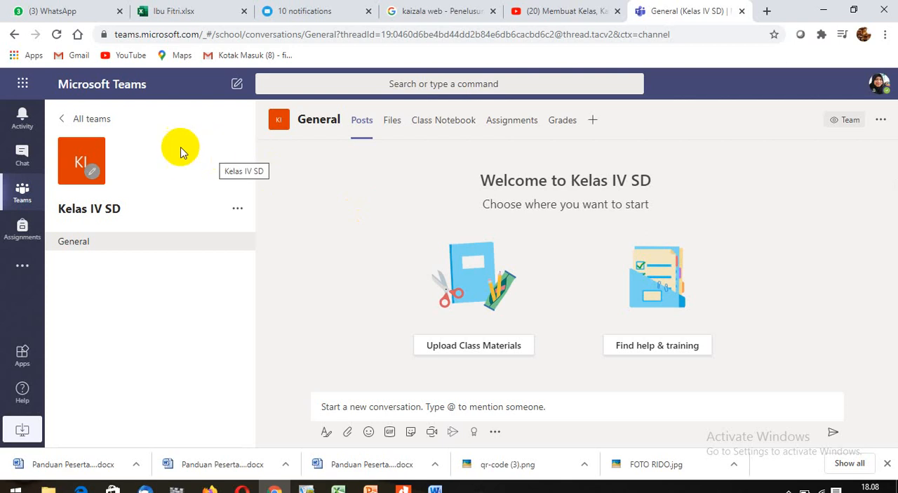
{"action": "left_click", "coordinate": [81, 171]}
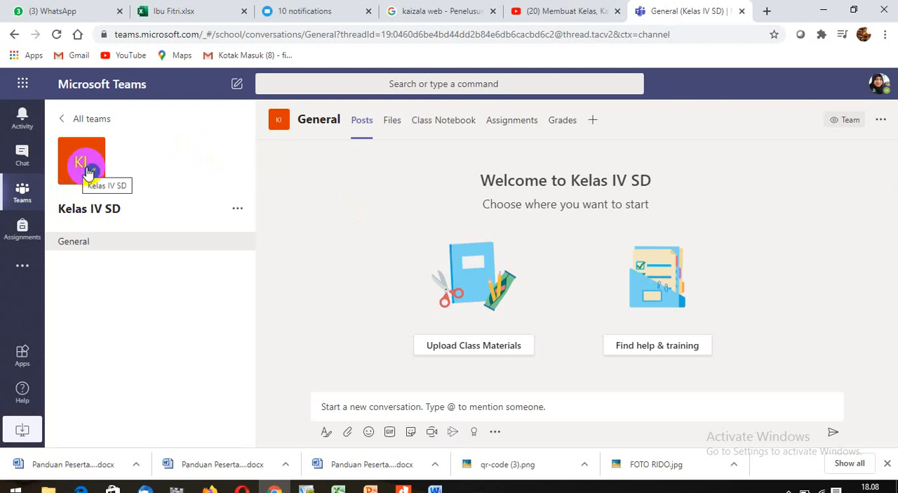
{"action": "left_click", "coordinate": [91, 173]}
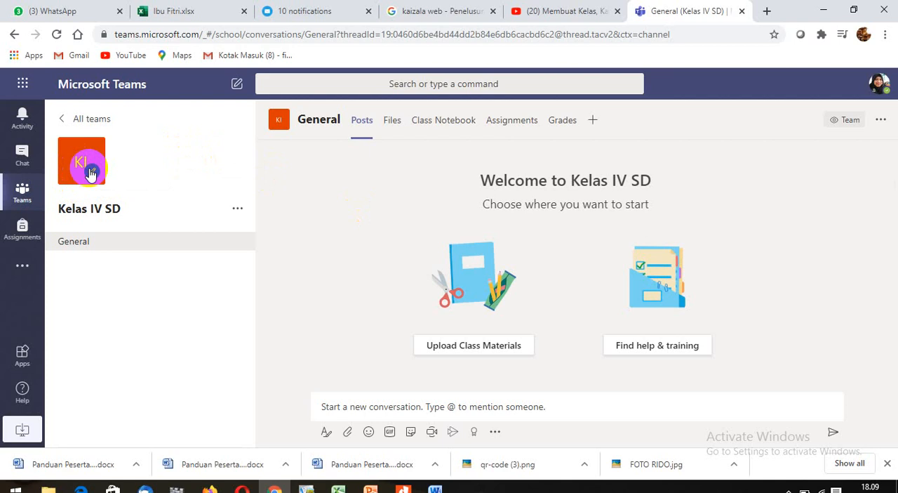
{"action": "left_click", "coordinate": [91, 172]}
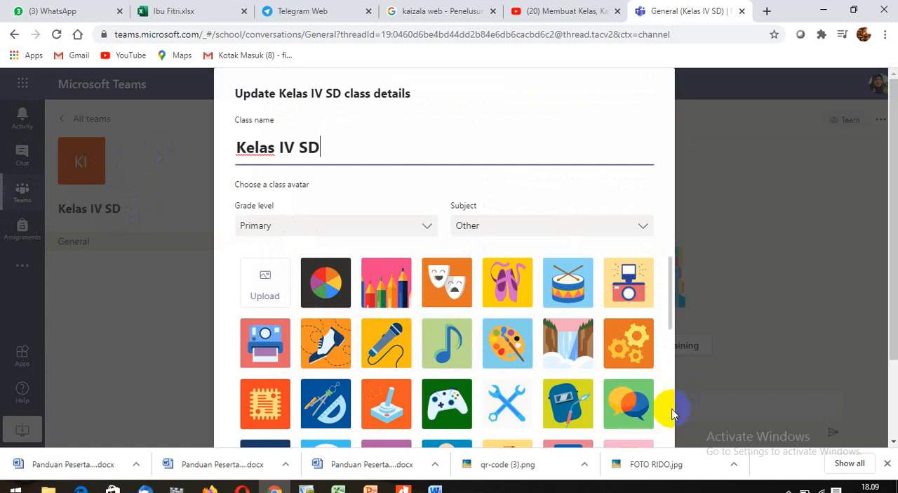
- Look through the gallery of built-in class avatars and return to its beginning
{"action": "scroll", "coordinate": [672, 414], "scroll_direction": "down", "scroll_amount": 3}
{"action": "scroll", "coordinate": [671, 414], "scroll_direction": "down", "scroll_amount": 3}
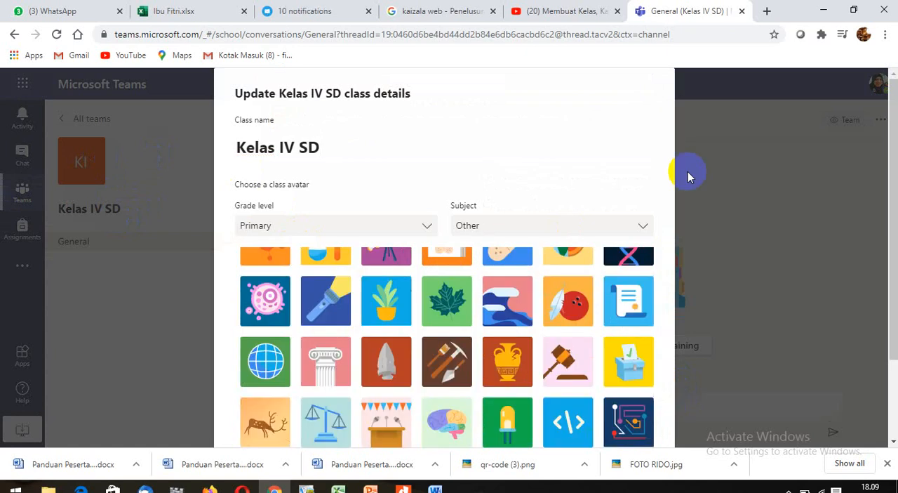
{"action": "left_click", "coordinate": [670, 313]}
{"action": "scroll", "coordinate": [667, 308], "scroll_direction": "up", "scroll_amount": 3}
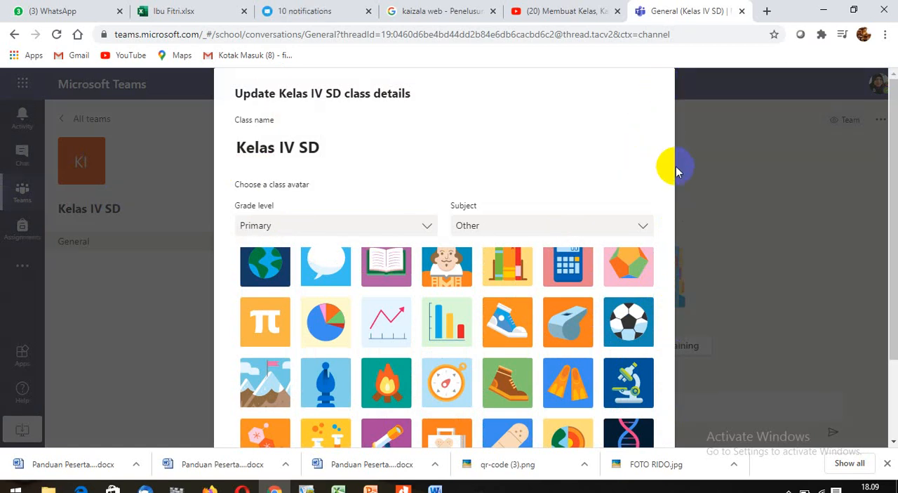
{"action": "scroll", "coordinate": [475, 316], "scroll_direction": "up", "scroll_amount": 2}
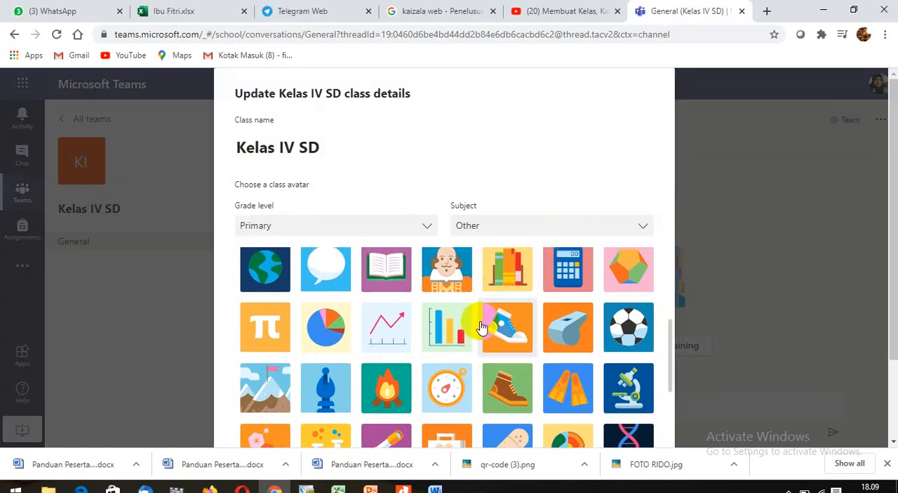
{"action": "scroll", "coordinate": [475, 341], "scroll_direction": "up", "scroll_amount": 2}
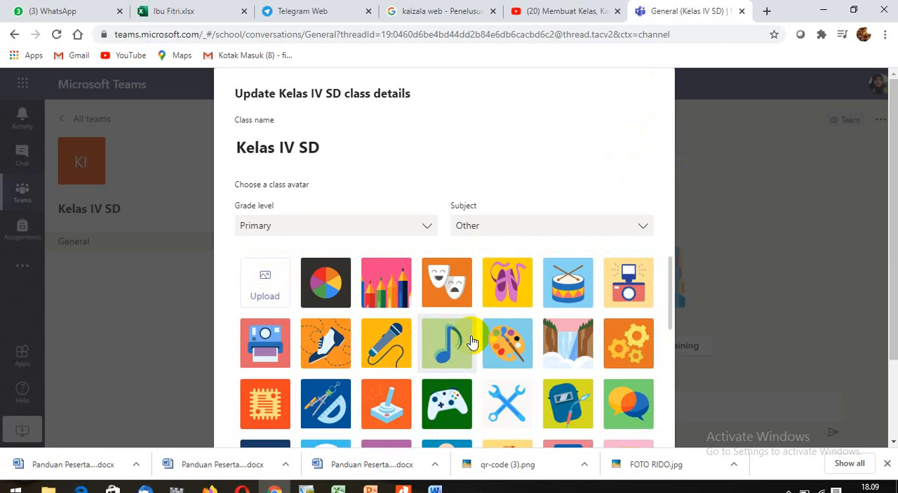
- Upload the picture 91893836 from the Pictures folder as the class avatar and update the class details
{"action": "left_click", "coordinate": [267, 292]}
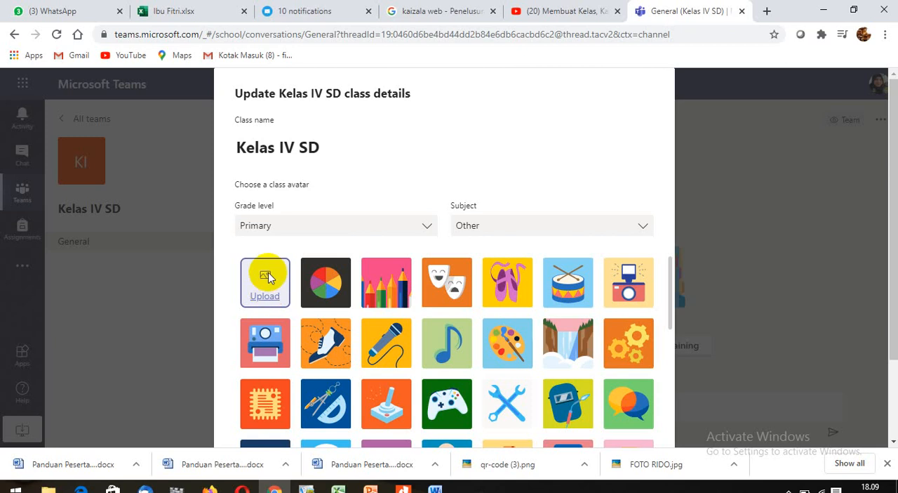
{"action": "left_click", "coordinate": [270, 281]}
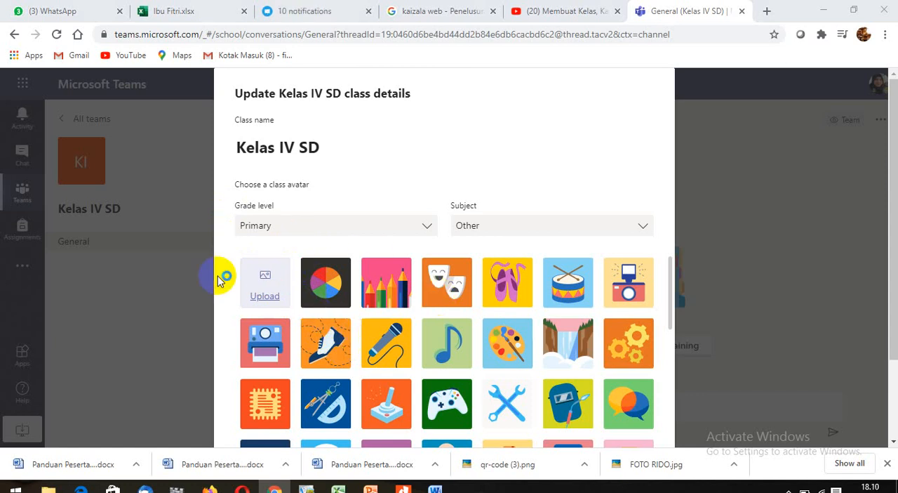
{"action": "left_click", "coordinate": [261, 274]}
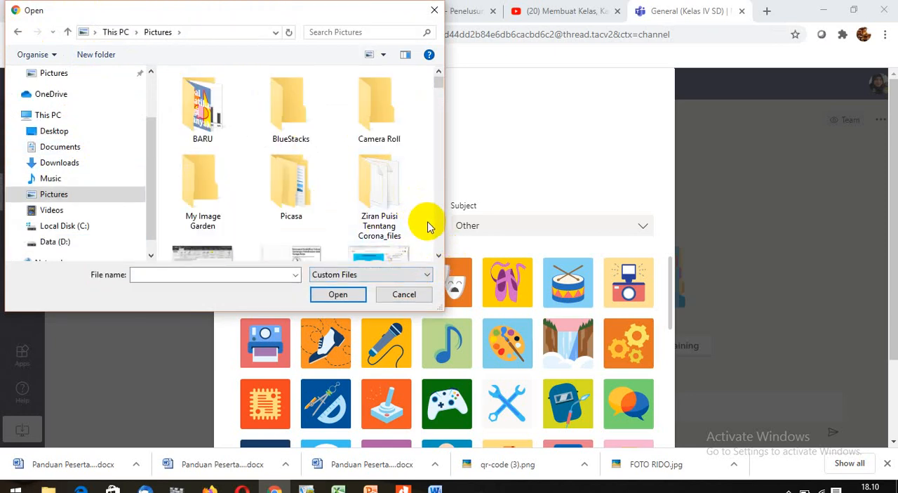
{"action": "scroll", "coordinate": [439, 232], "scroll_direction": "down", "scroll_amount": 5}
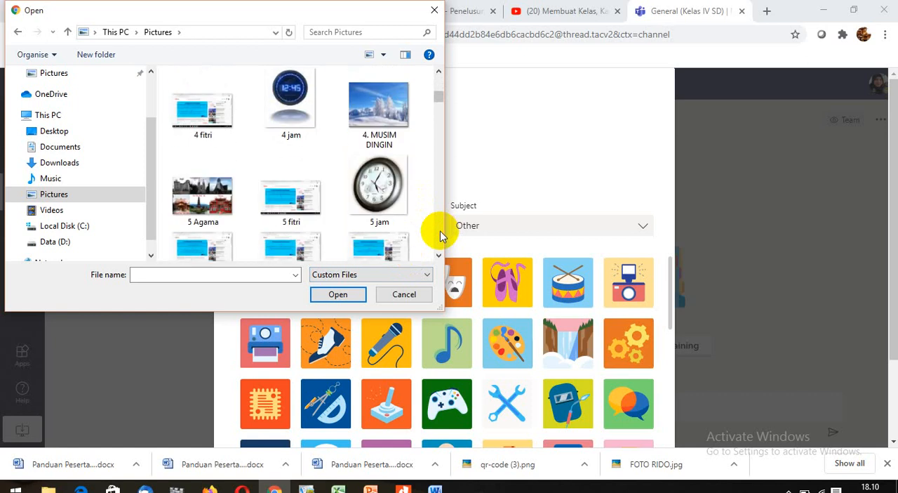
{"action": "scroll", "coordinate": [440, 236], "scroll_direction": "down", "scroll_amount": 3}
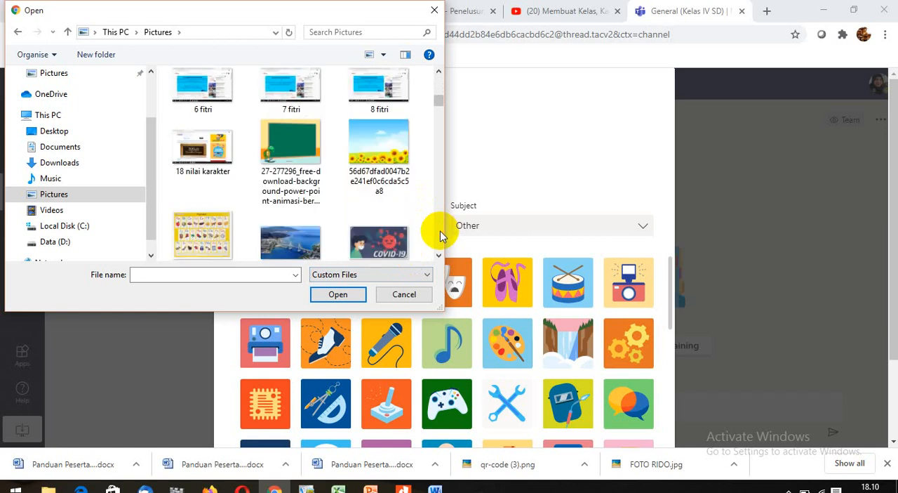
{"action": "scroll", "coordinate": [441, 236], "scroll_direction": "down", "scroll_amount": 3}
{"action": "scroll", "coordinate": [440, 236], "scroll_direction": "down", "scroll_amount": 4}
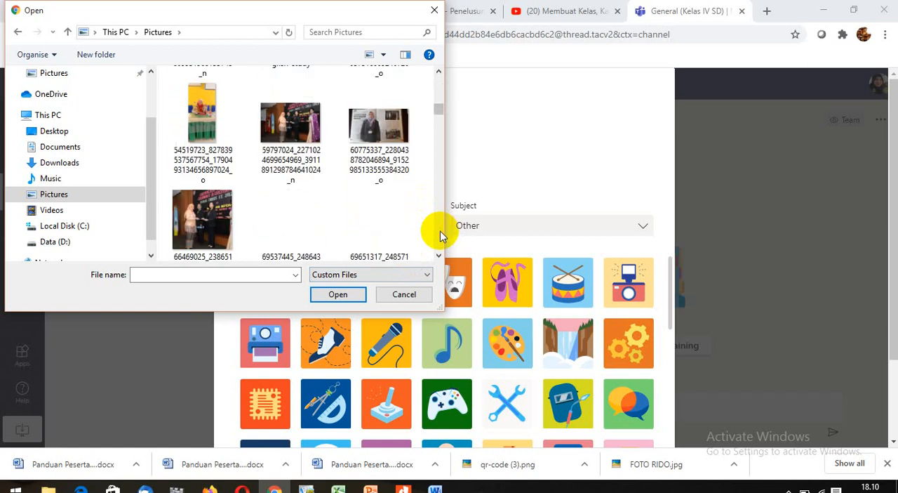
{"action": "scroll", "coordinate": [441, 236], "scroll_direction": "down", "scroll_amount": 2}
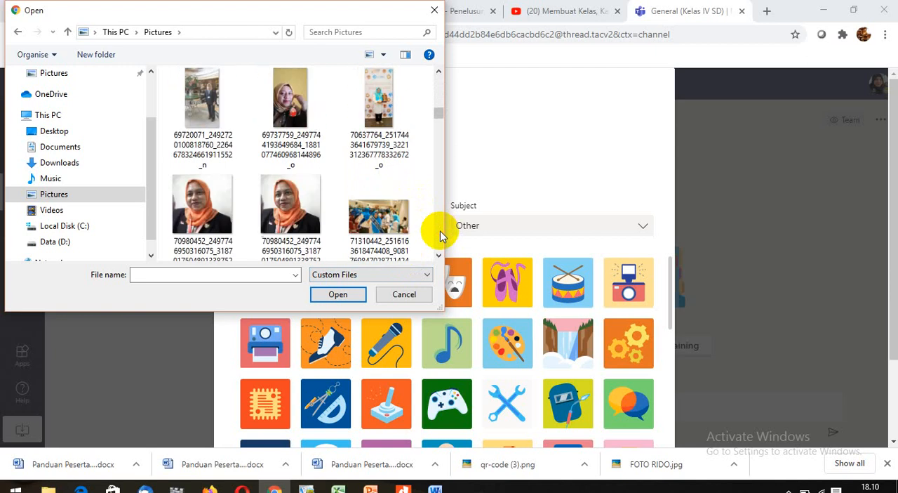
{"action": "scroll", "coordinate": [441, 236], "scroll_direction": "down", "scroll_amount": 1}
{"action": "scroll", "coordinate": [441, 236], "scroll_direction": "down", "scroll_amount": 1}
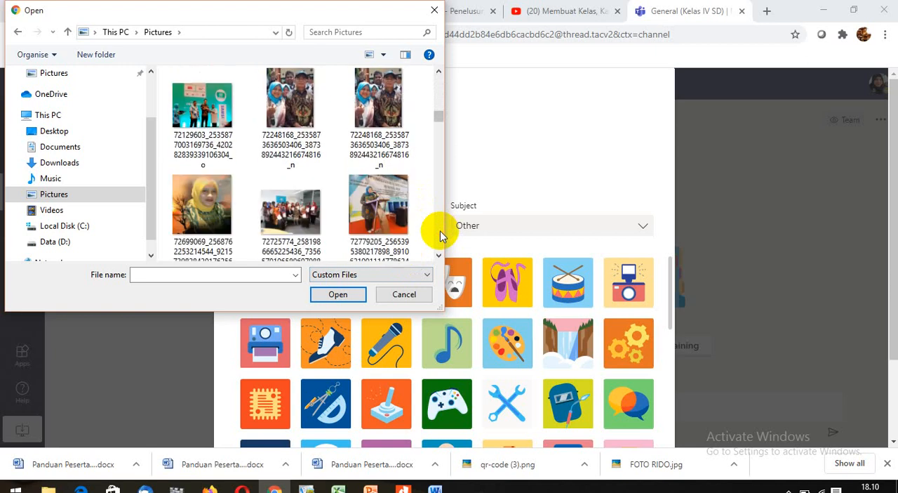
{"action": "scroll", "coordinate": [440, 236], "scroll_direction": "down", "scroll_amount": 2}
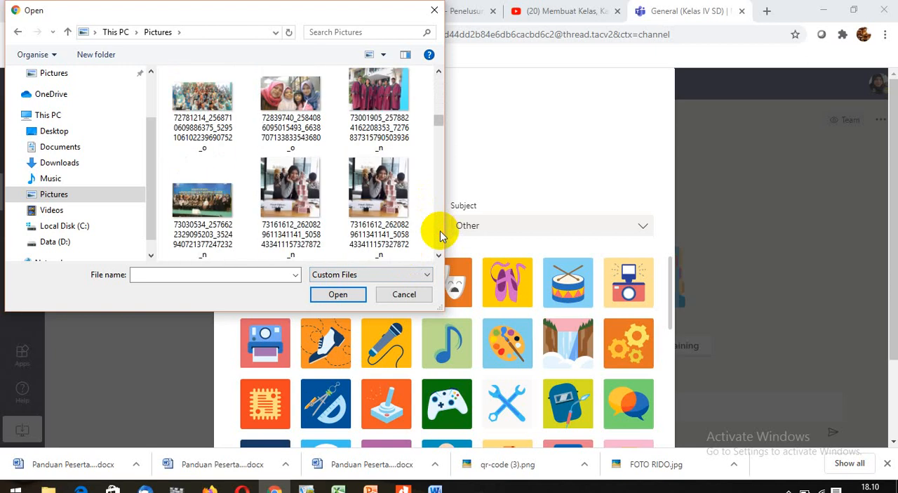
{"action": "scroll", "coordinate": [441, 236], "scroll_direction": "down", "scroll_amount": 1}
{"action": "scroll", "coordinate": [440, 236], "scroll_direction": "down", "scroll_amount": 4}
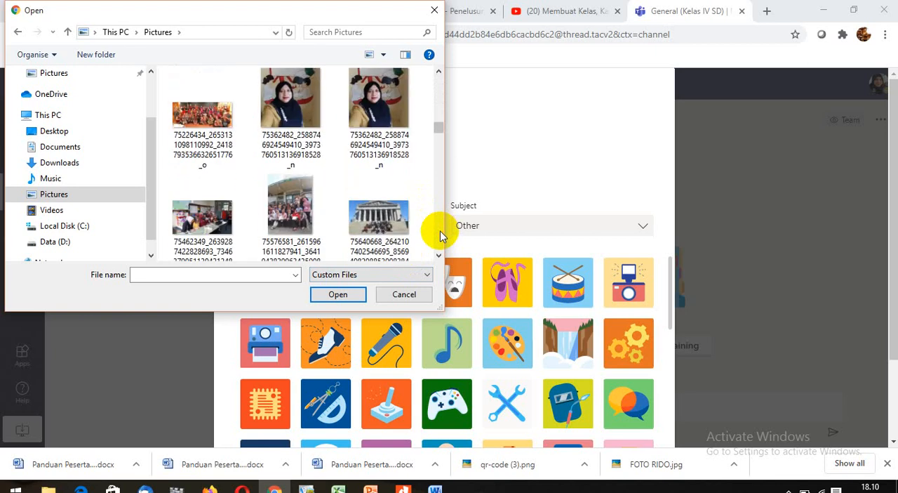
{"action": "scroll", "coordinate": [440, 236], "scroll_direction": "down", "scroll_amount": 1}
{"action": "scroll", "coordinate": [440, 236], "scroll_direction": "down", "scroll_amount": 1}
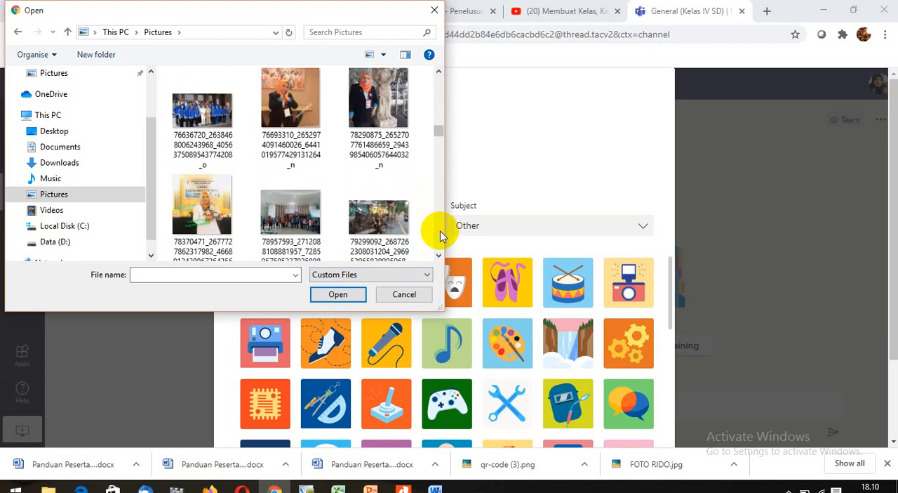
{"action": "scroll", "coordinate": [440, 233], "scroll_direction": "down", "scroll_amount": 3}
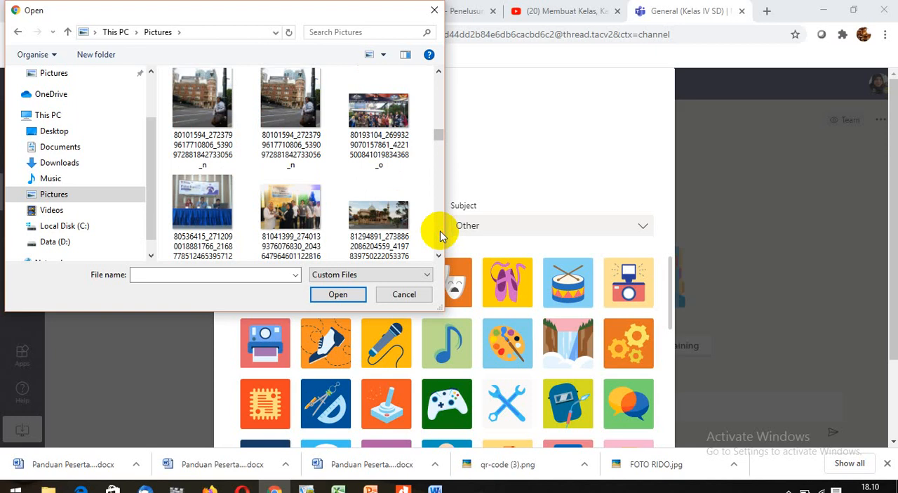
{"action": "scroll", "coordinate": [441, 235], "scroll_direction": "down", "scroll_amount": 2}
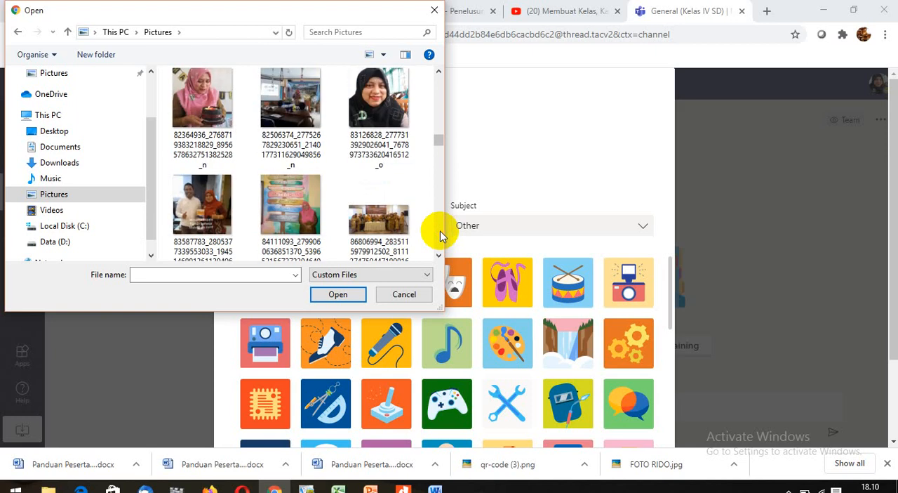
{"action": "scroll", "coordinate": [440, 236], "scroll_direction": "down", "scroll_amount": 3}
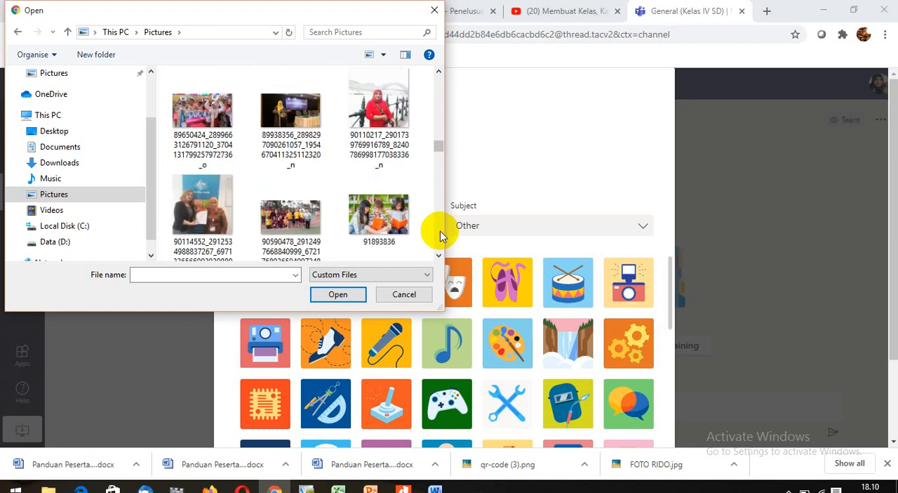
{"action": "left_click", "coordinate": [382, 214]}
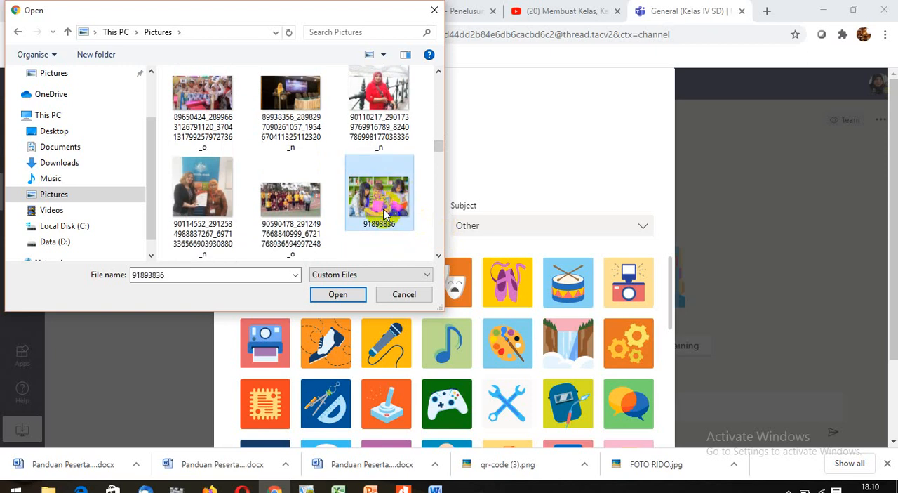
{"action": "left_click", "coordinate": [339, 295]}
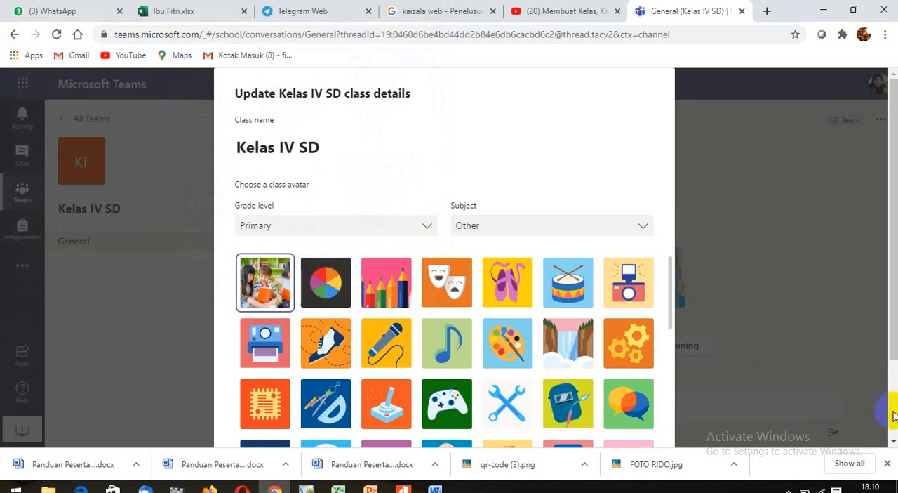
{"action": "scroll", "coordinate": [889, 410], "scroll_direction": "down", "scroll_amount": 2}
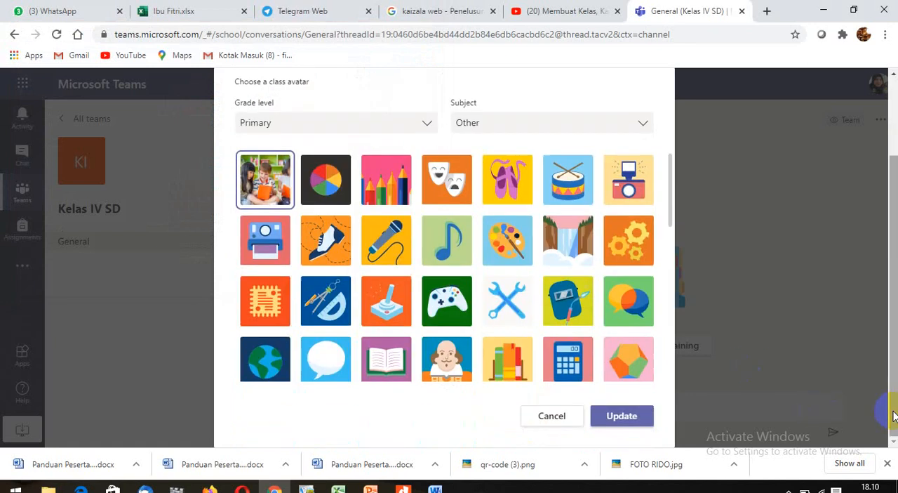
{"action": "left_click", "coordinate": [627, 417]}
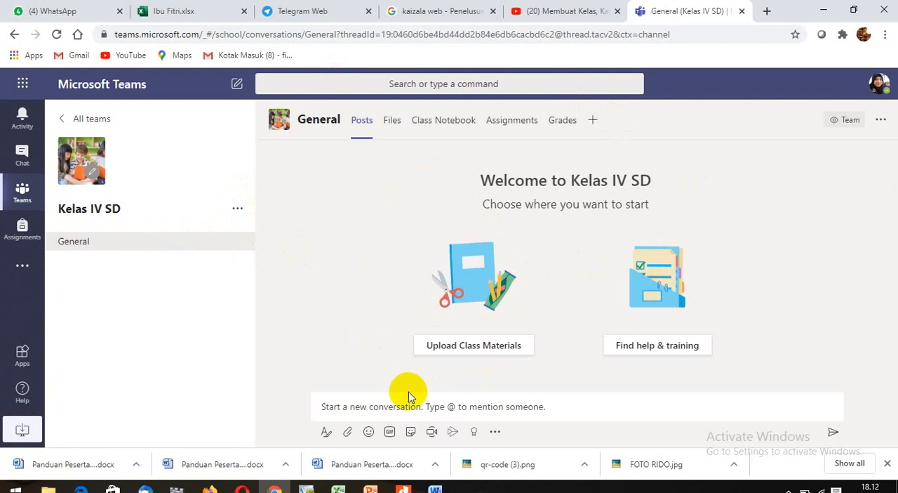
- Add a channel named "Tema 1" to the Kelas IV SD team, keeping the standard privacy
{"action": "left_click", "coordinate": [425, 406]}
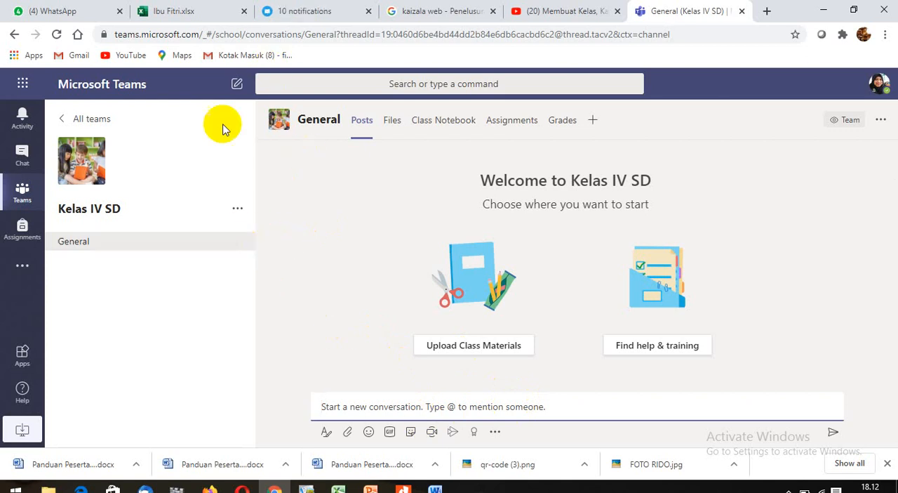
{"action": "left_click", "coordinate": [237, 212]}
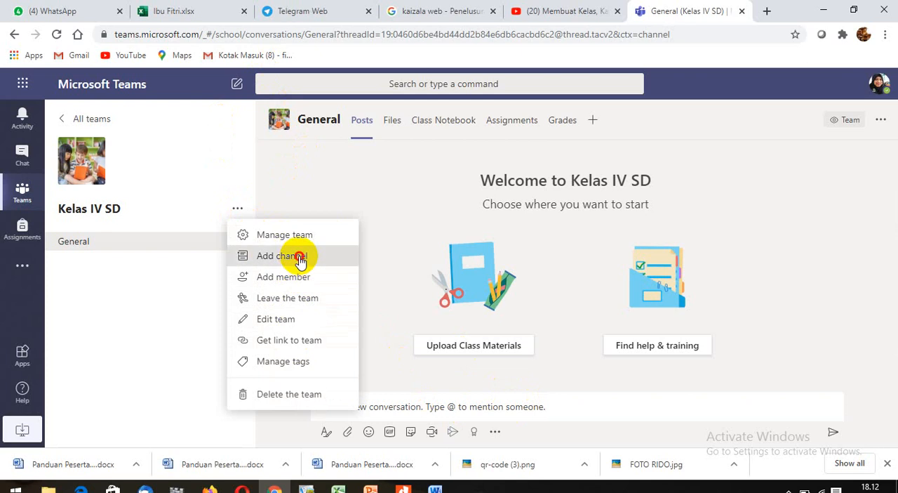
{"action": "left_click", "coordinate": [301, 258]}
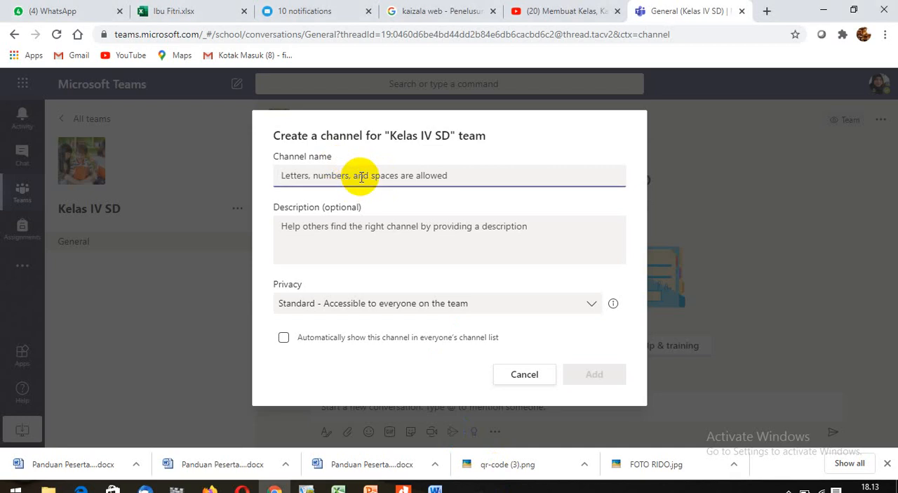
{"action": "type", "text": "K"}
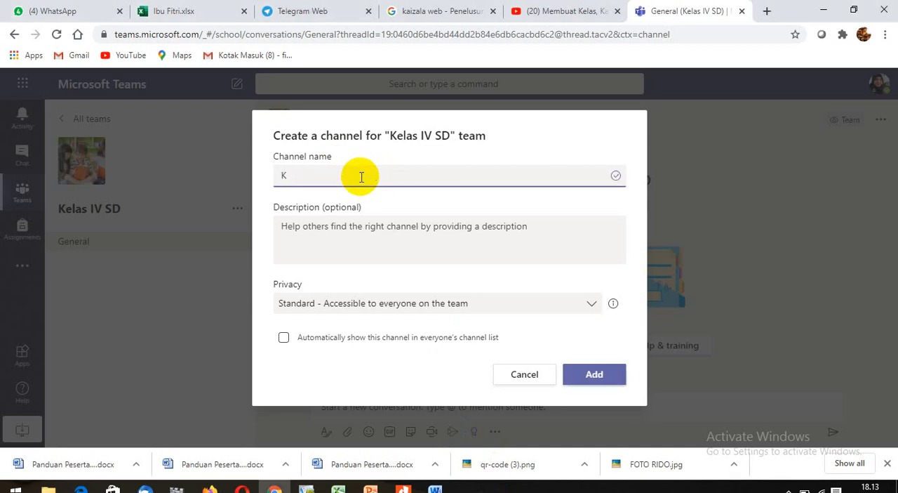
{"action": "key", "text": "BackSpace"}
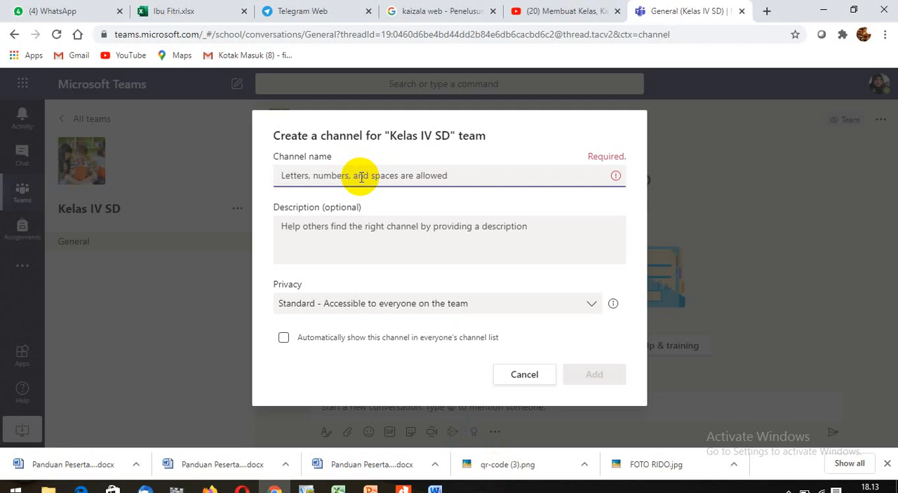
{"action": "type", "text": "Te"}
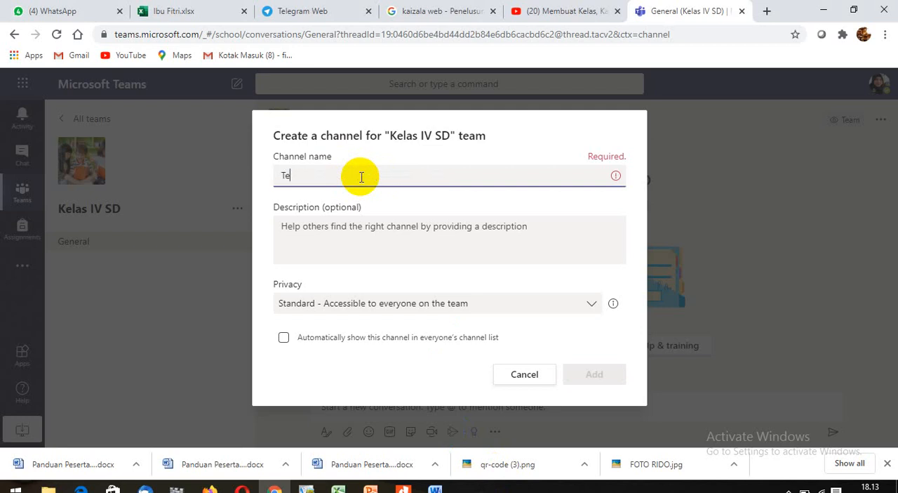
{"action": "type", "text": "ma 1"}
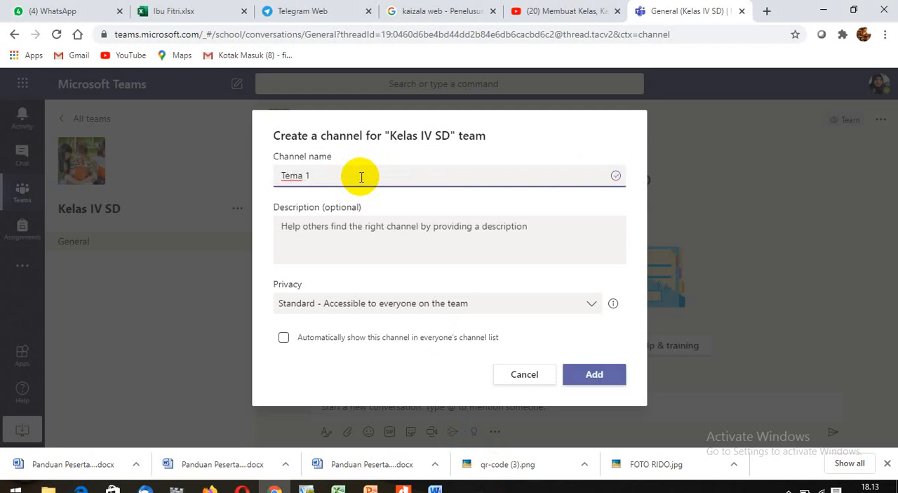
{"action": "left_click", "coordinate": [603, 377]}
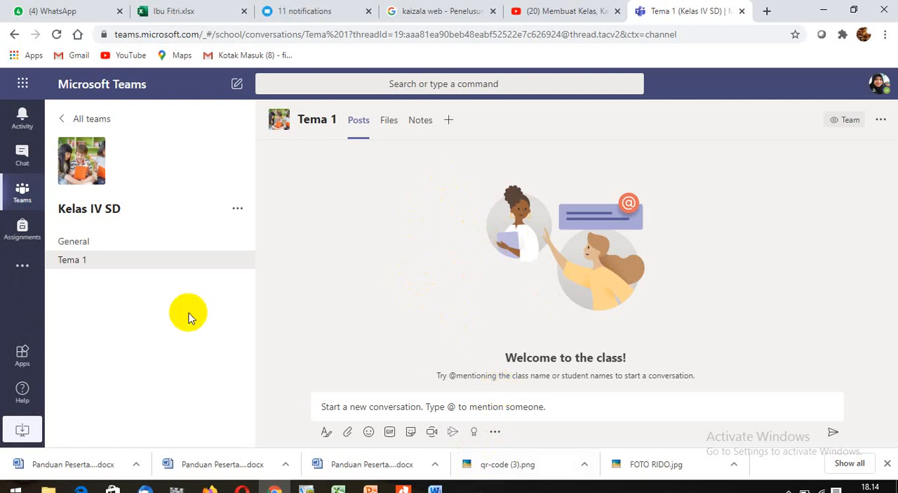
- Add another standard channel named "Tema 2" to the Kelas IV SD team and return to the Tema 1 channel
{"action": "left_click", "coordinate": [238, 211]}
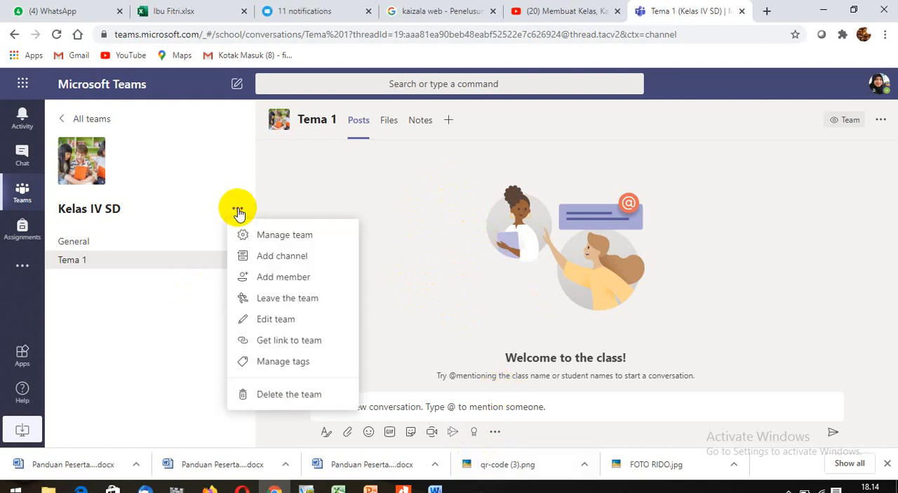
{"action": "left_click", "coordinate": [238, 210]}
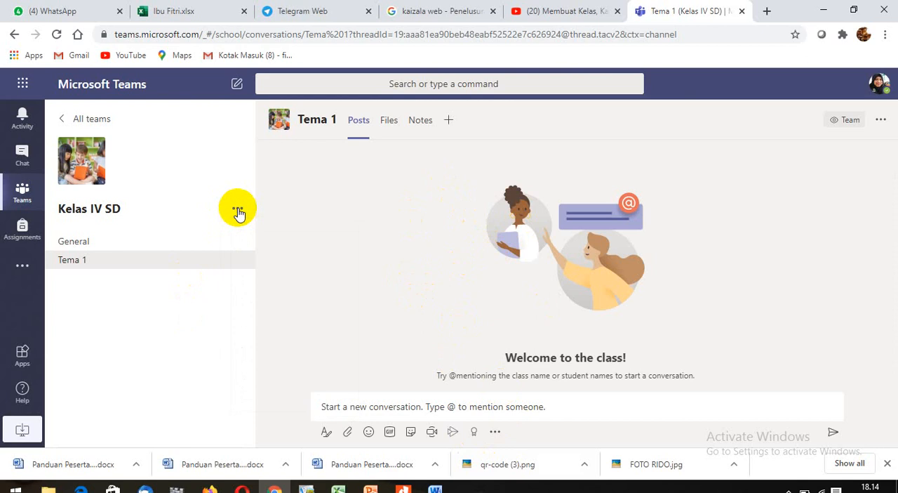
{"action": "right_click", "coordinate": [238, 210]}
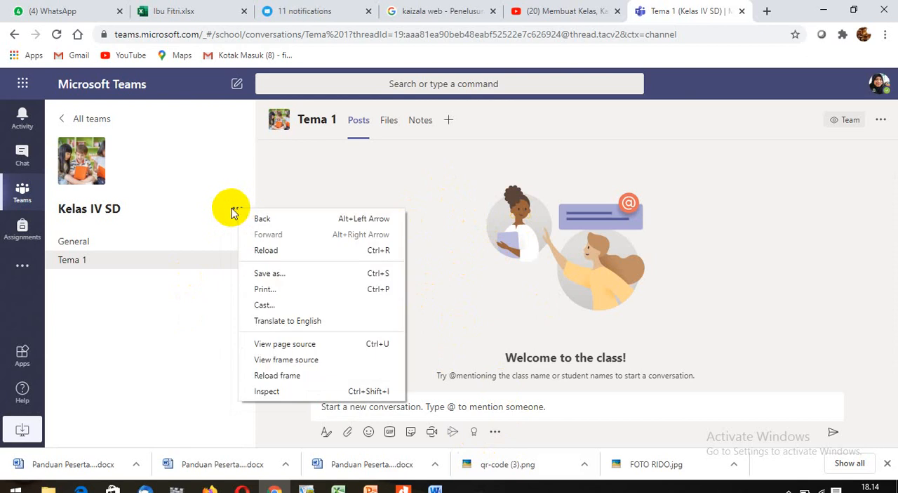
{"action": "left_click", "coordinate": [238, 211]}
{"action": "left_click", "coordinate": [237, 210]}
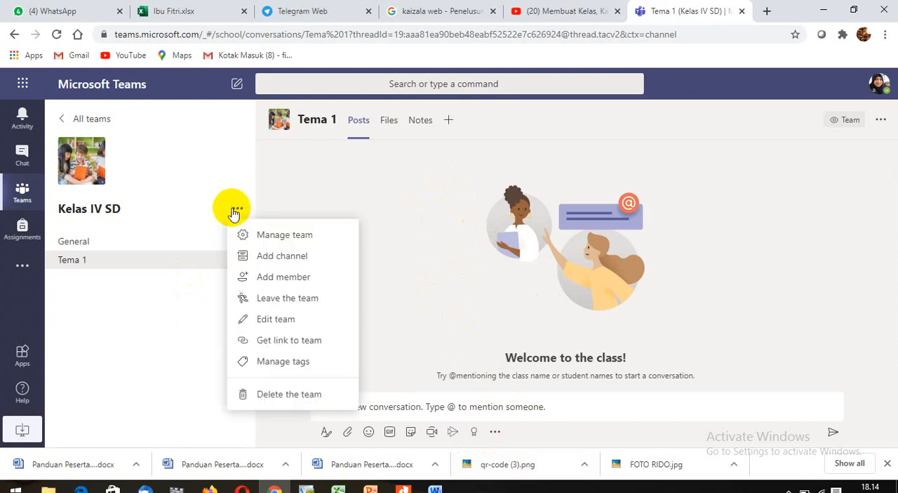
{"action": "left_click", "coordinate": [309, 257]}
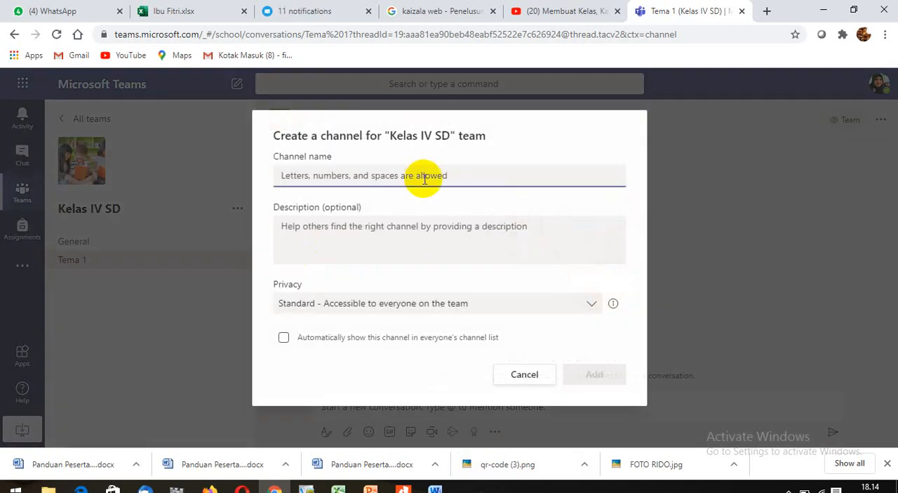
{"action": "type", "text": "Tema "}
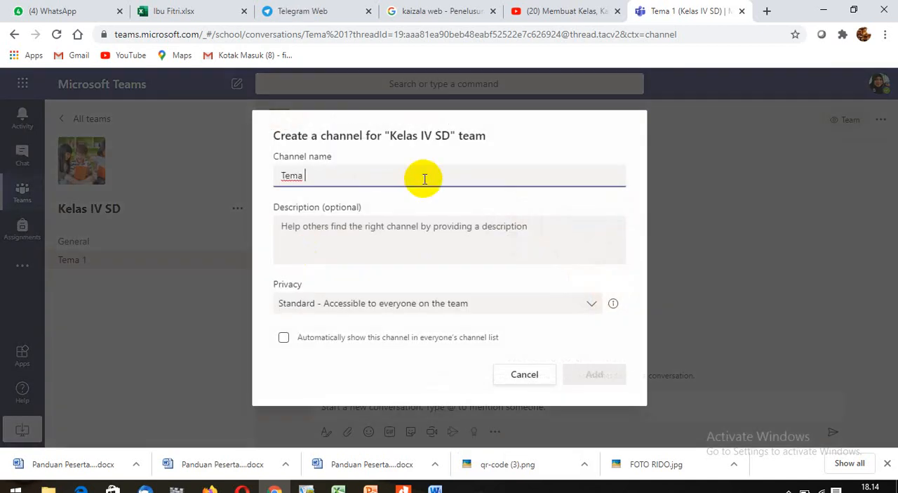
{"action": "type", "text": "2"}
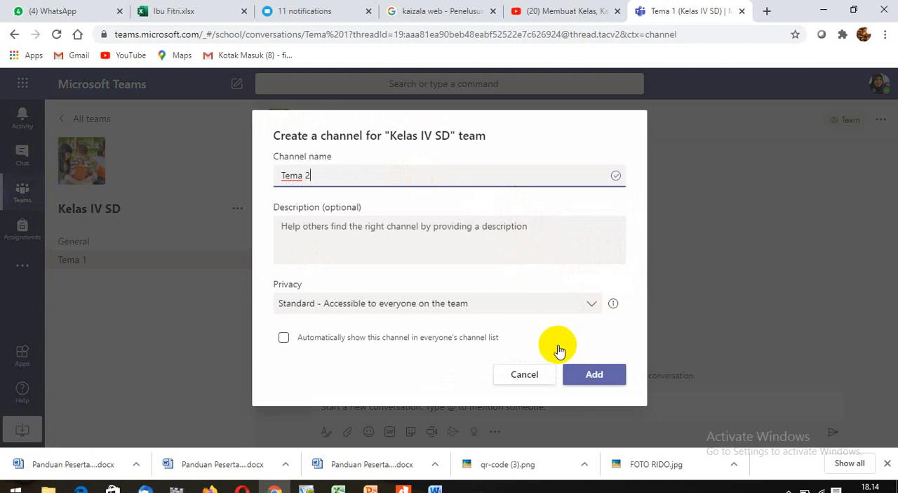
{"action": "left_click", "coordinate": [594, 375]}
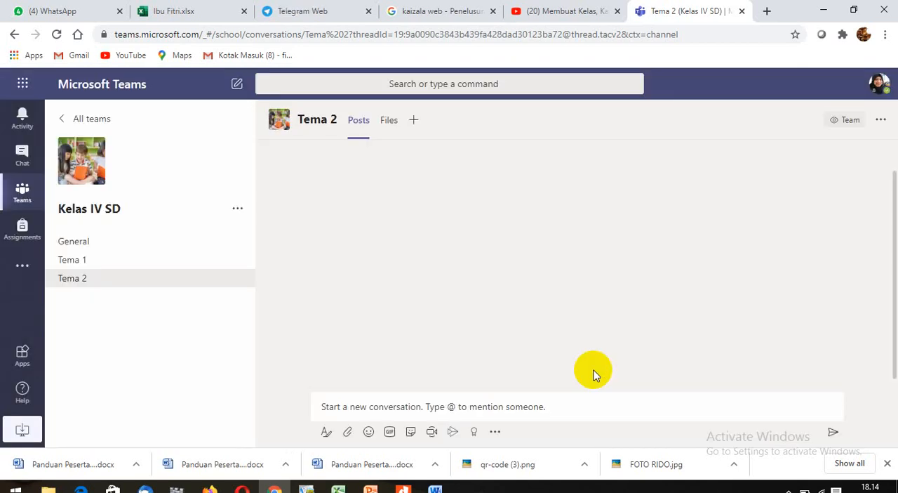
{"action": "left_click", "coordinate": [198, 265]}
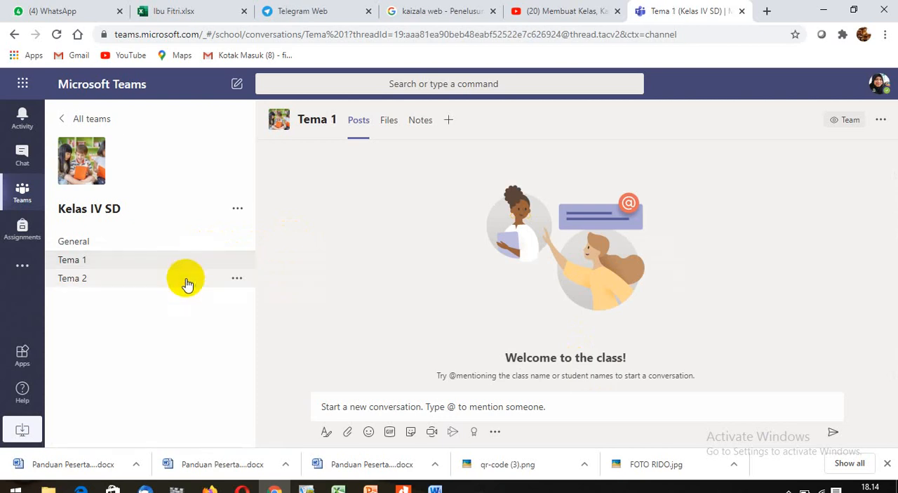
- Add a channel named "Kelompok 1" to the Kelas IV SD team
{"action": "left_click", "coordinate": [186, 280]}
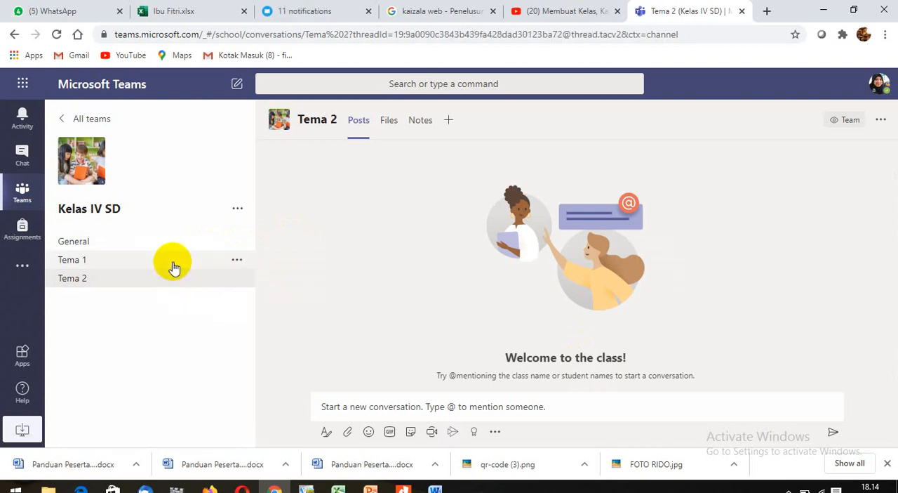
{"action": "left_click", "coordinate": [173, 263]}
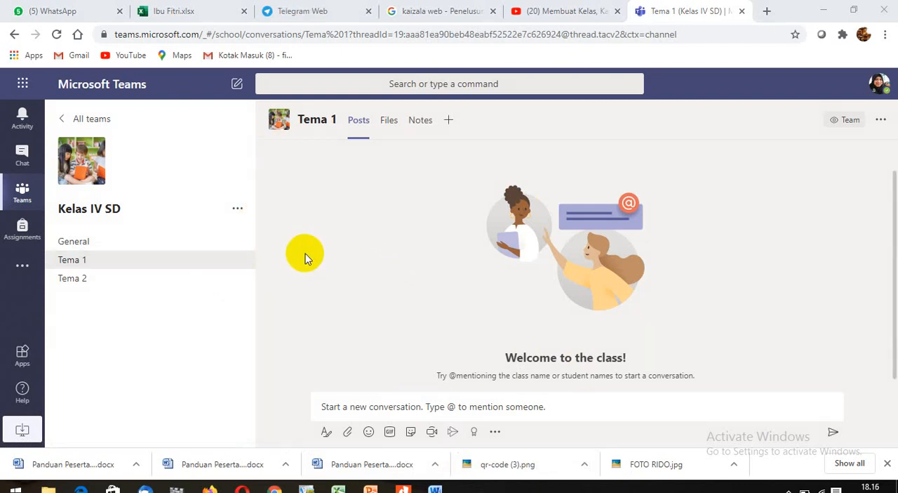
{"action": "left_click", "coordinate": [237, 211]}
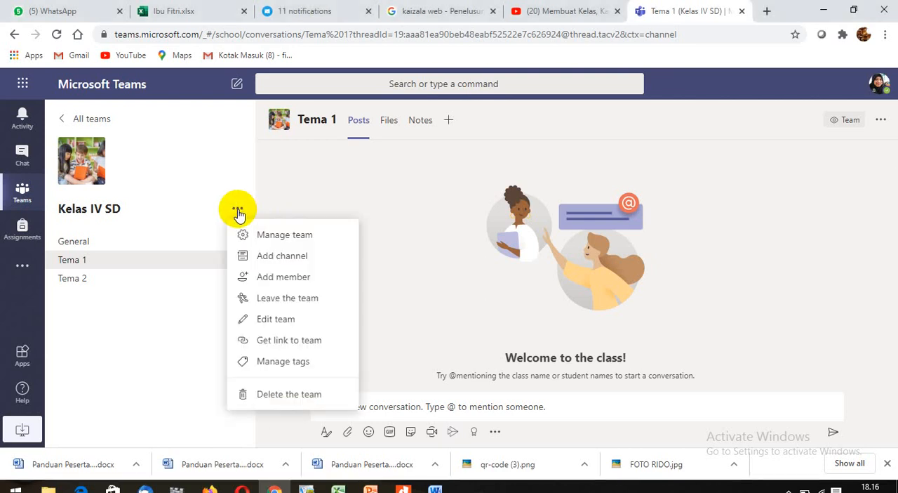
{"action": "left_click", "coordinate": [304, 257]}
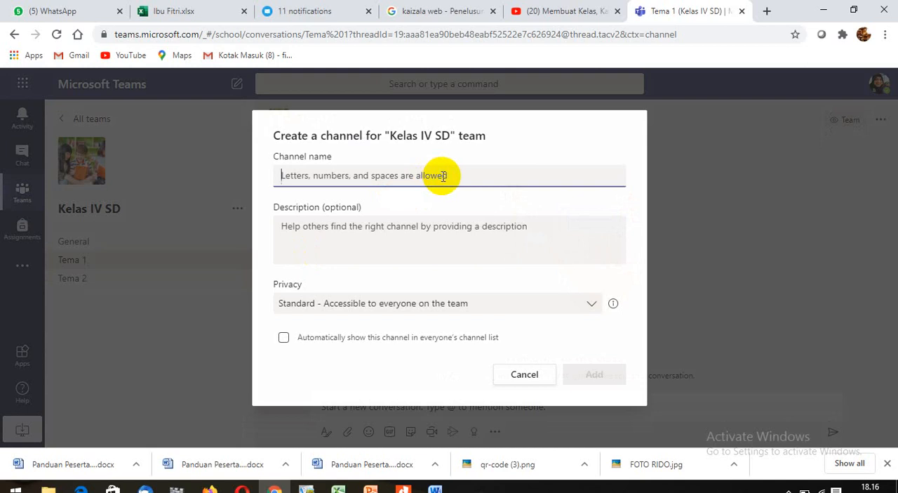
{"action": "type", "text": "Kelompok 1"}
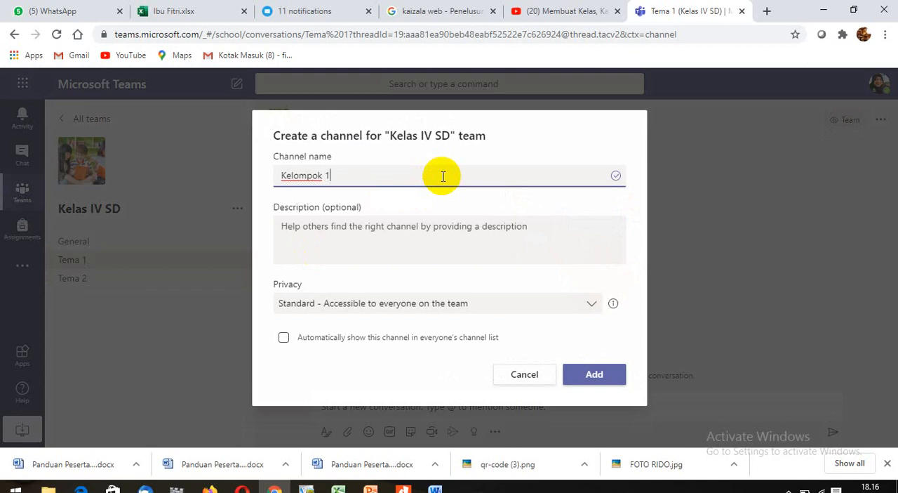
{"action": "left_click", "coordinate": [602, 377]}
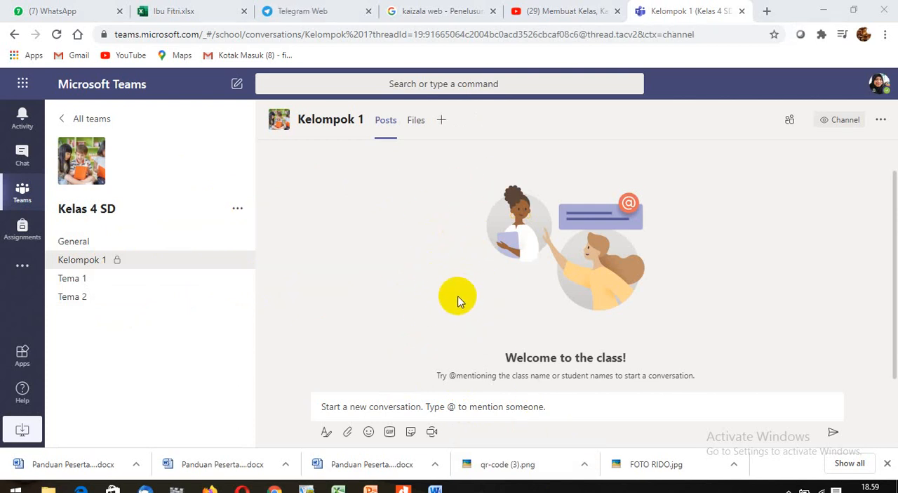
- Create a channel named "Kelompok 2" in the Kelas 4 SD team with privacy set to Private
{"action": "left_click", "coordinate": [238, 210]}
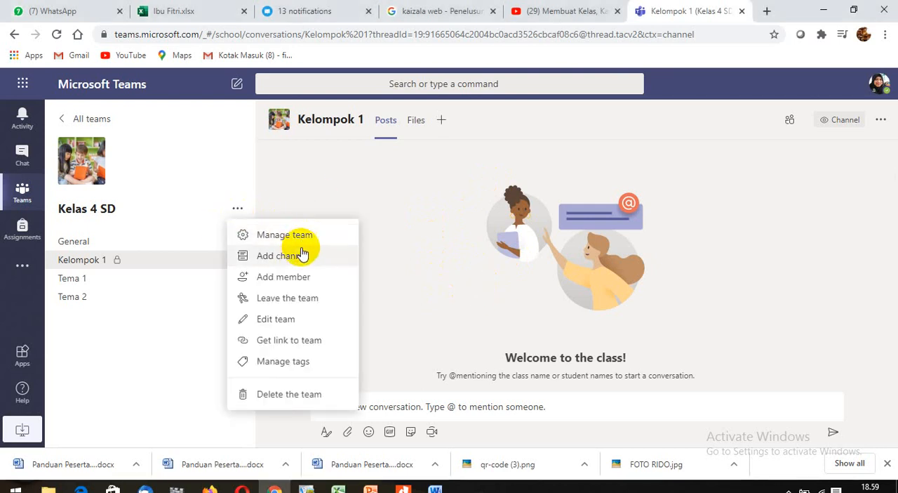
{"action": "left_click", "coordinate": [299, 259]}
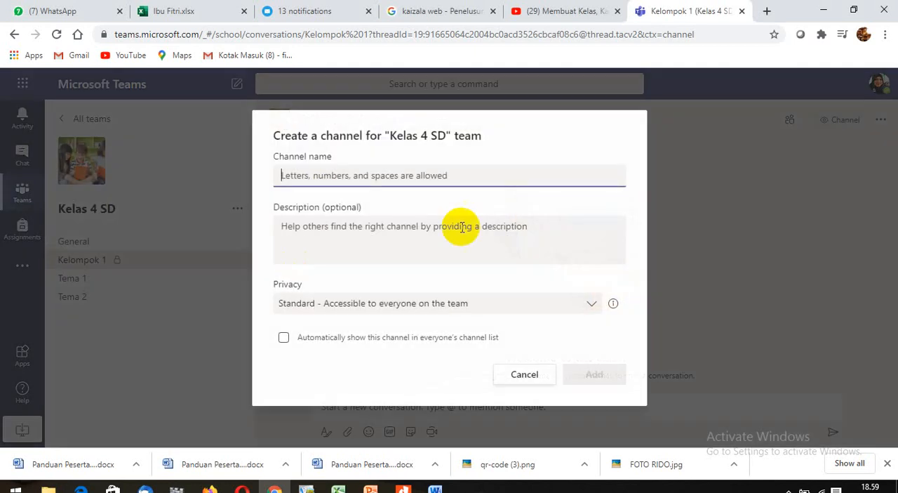
{"action": "type", "text": "Kelompok 2"}
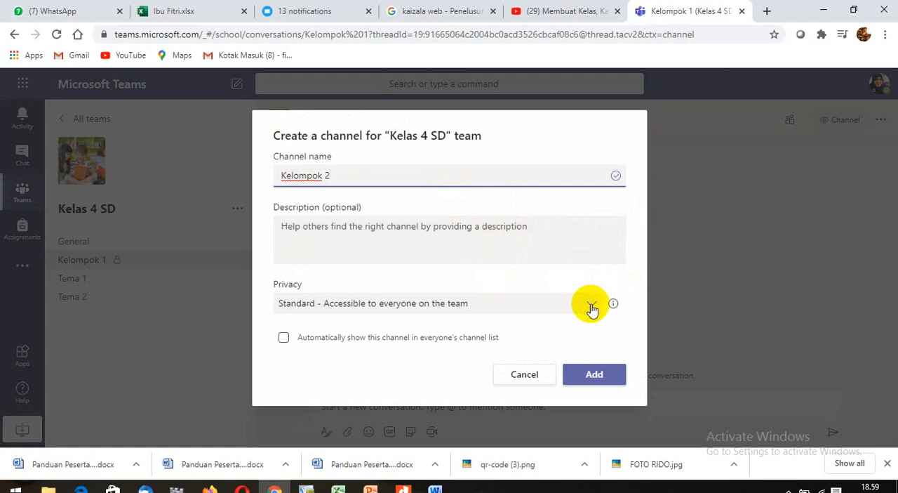
{"action": "left_click", "coordinate": [591, 307]}
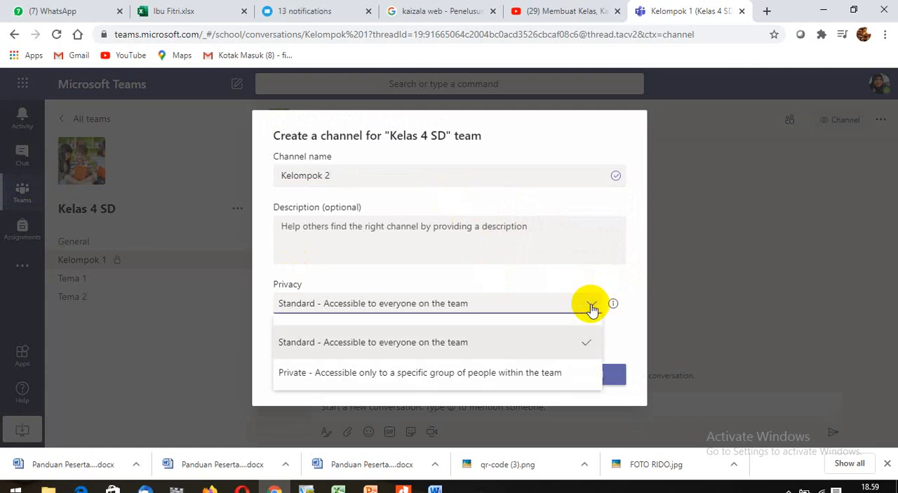
{"action": "left_click", "coordinate": [520, 373]}
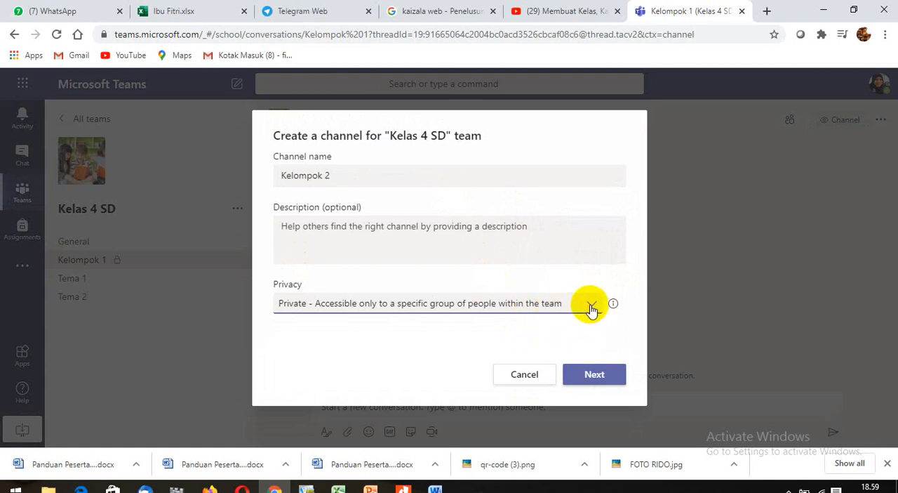
{"action": "left_click", "coordinate": [597, 375]}
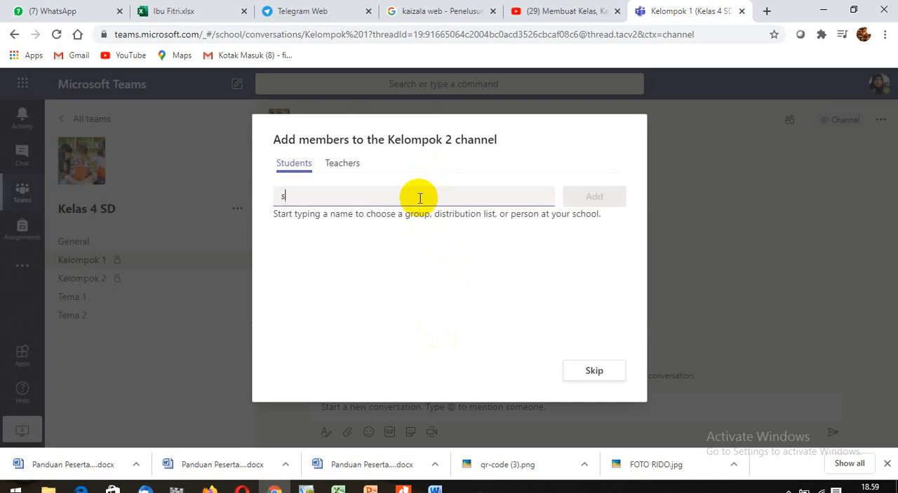
- Find a person by name in the directory, add them as a student member of Kelompok 2, and finish the channel setup
{"action": "type", "text": "a"}
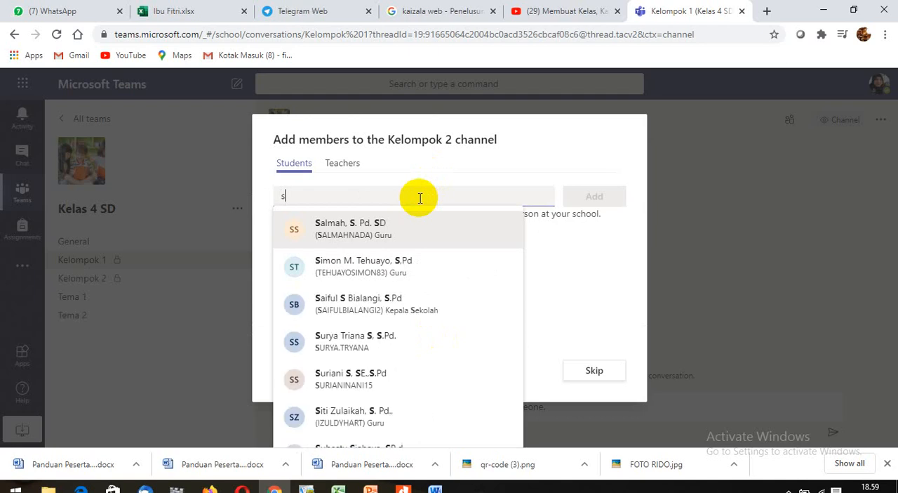
{"action": "type", "text": "in"}
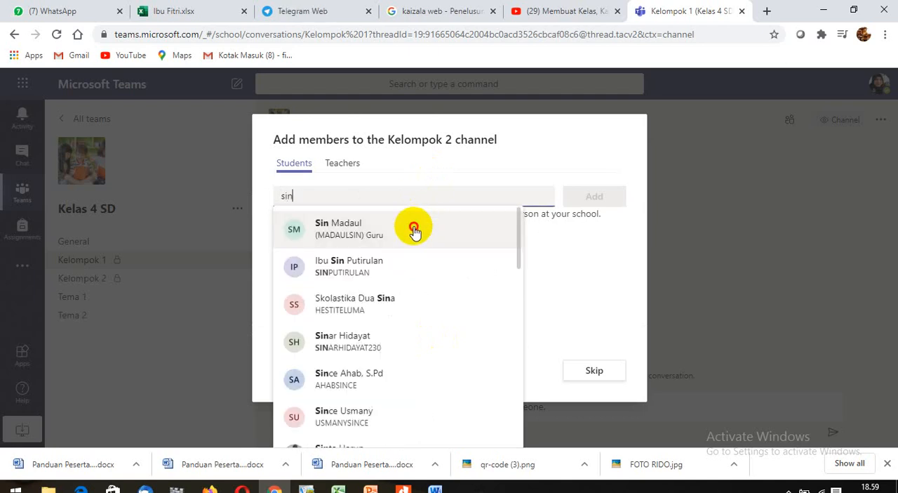
{"action": "left_click", "coordinate": [414, 230]}
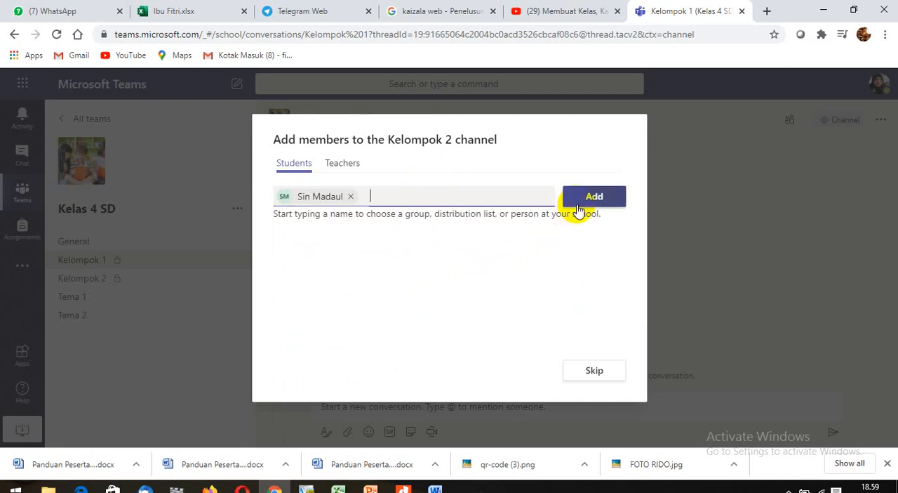
{"action": "left_click", "coordinate": [594, 373]}
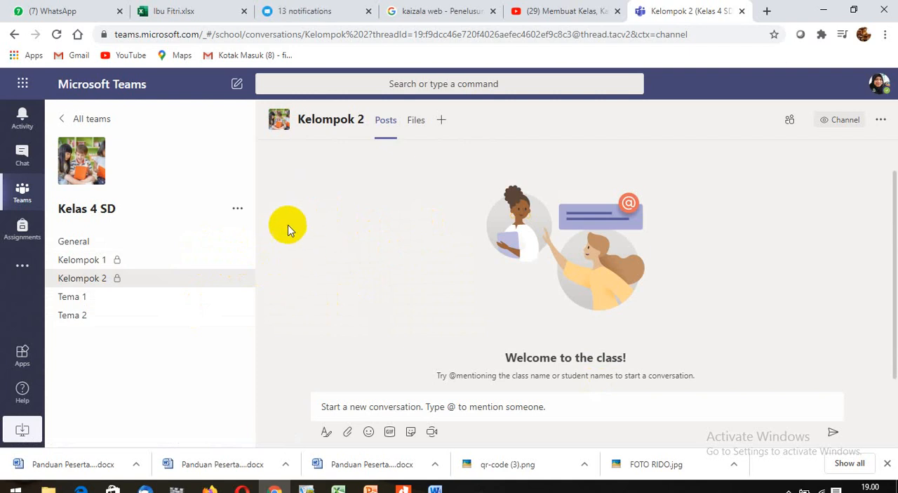
- Look through the posts pages of the Kelompok 1, Kelompok 2, General, Tema 1 and Tema 2 channels, ending on Tema 1
{"action": "left_click", "coordinate": [208, 265]}
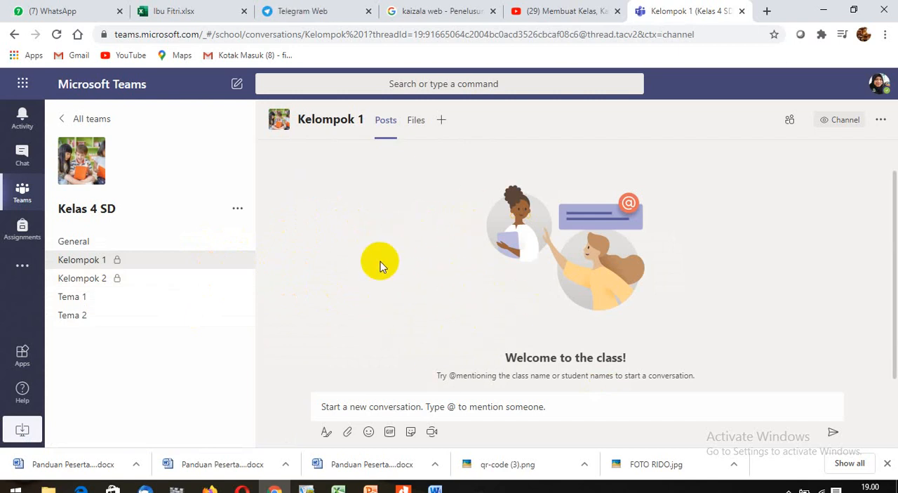
{"action": "left_click", "coordinate": [141, 288]}
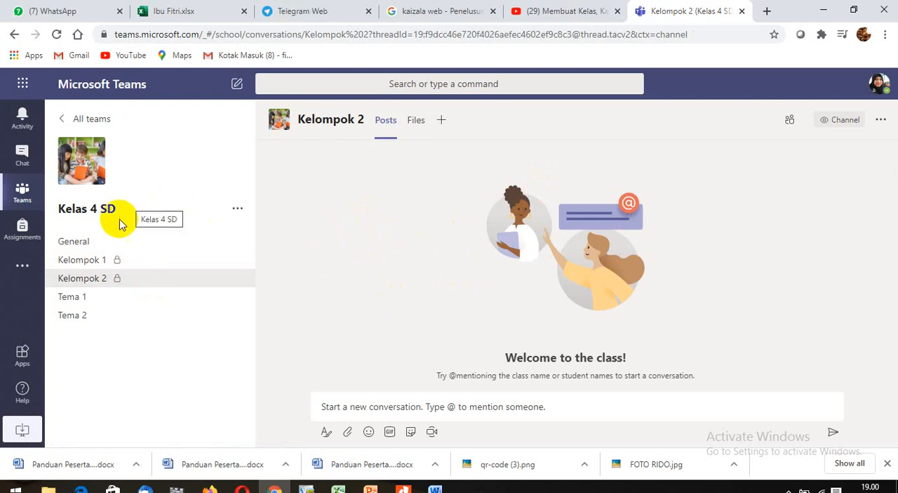
{"action": "left_click", "coordinate": [90, 247]}
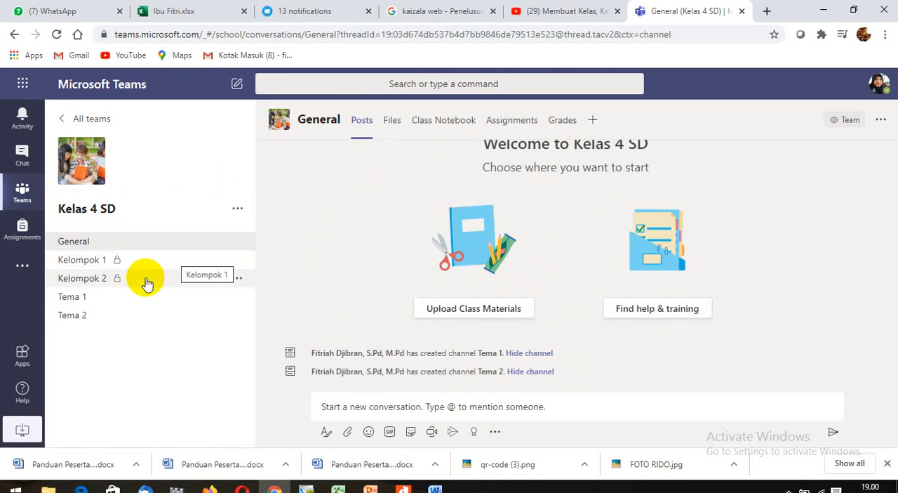
{"action": "left_click", "coordinate": [141, 302]}
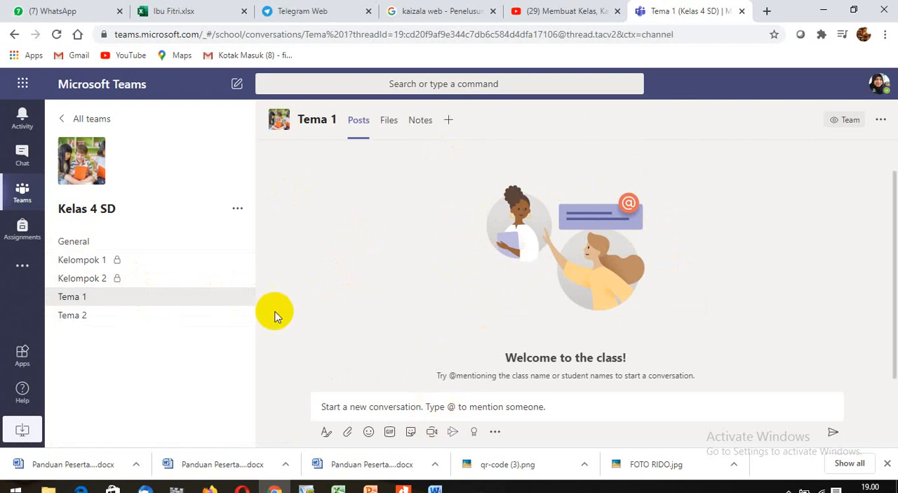
{"action": "left_click", "coordinate": [99, 316]}
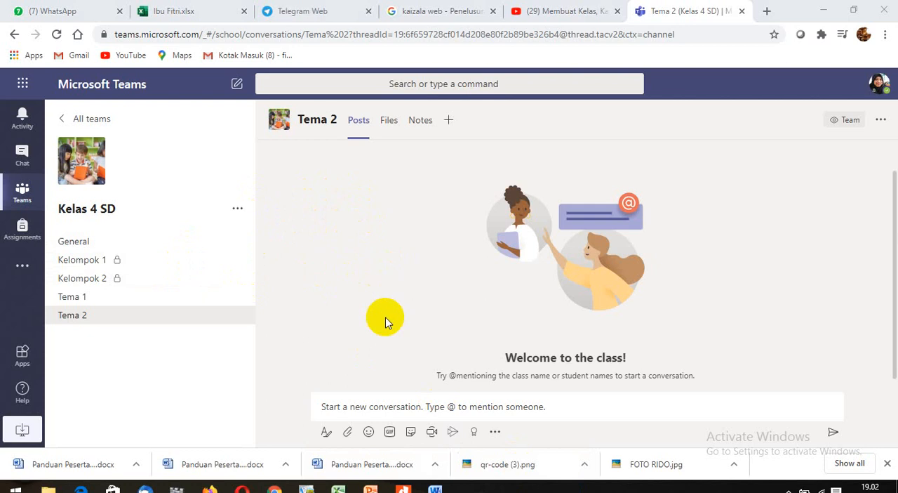
{"action": "left_click", "coordinate": [174, 303]}
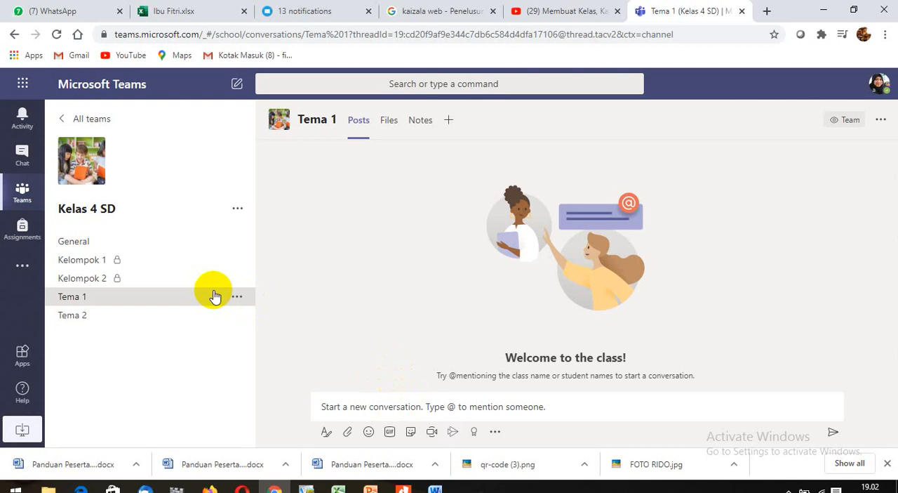
{"action": "left_click", "coordinate": [391, 403]}
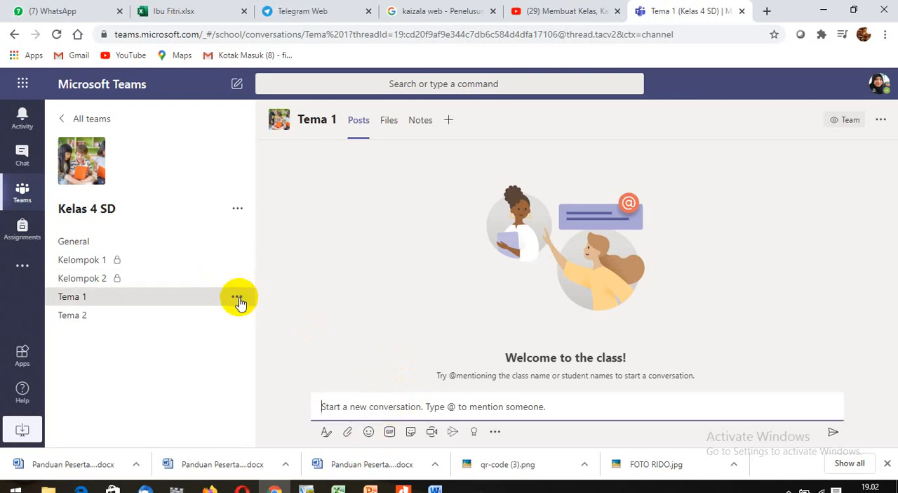
- Turn on channel moderation for the Tema 1 channel and review its moderators and team member permissions
{"action": "left_click", "coordinate": [238, 299]}
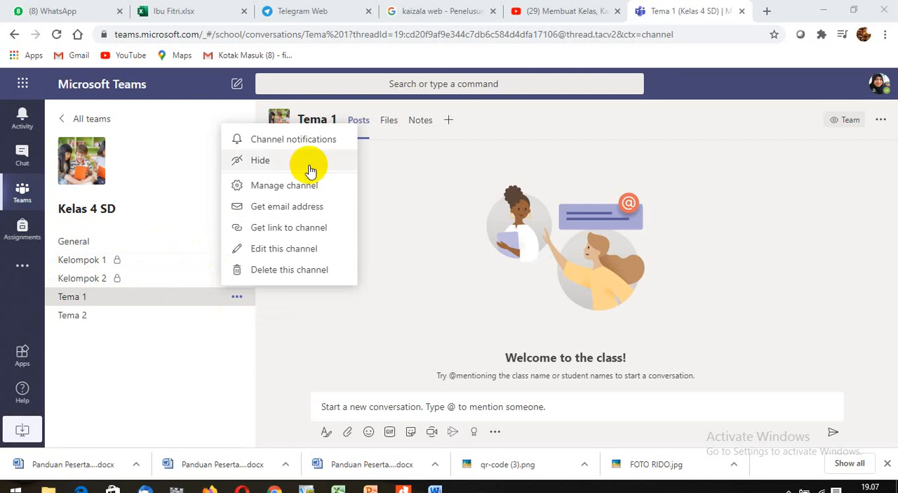
{"action": "left_click", "coordinate": [260, 188]}
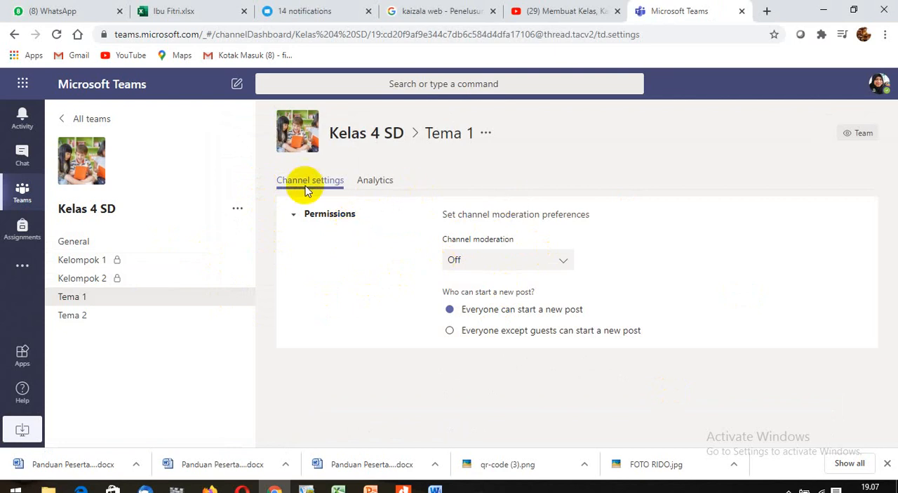
{"action": "left_click", "coordinate": [563, 265]}
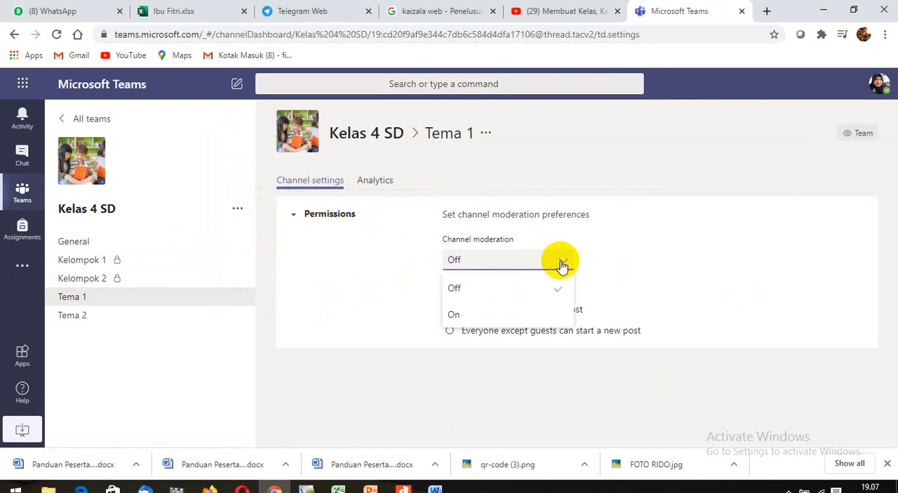
{"action": "left_click", "coordinate": [519, 319]}
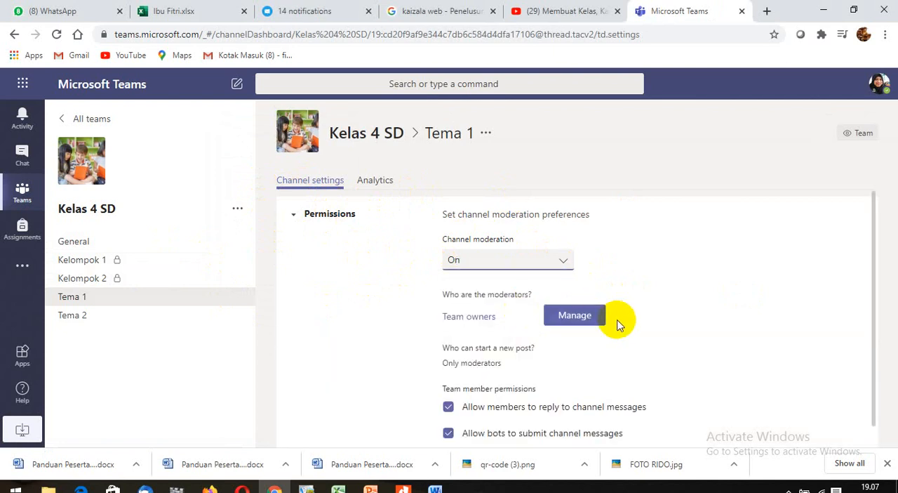
{"action": "scroll", "coordinate": [621, 325], "scroll_direction": "down", "scroll_amount": 1}
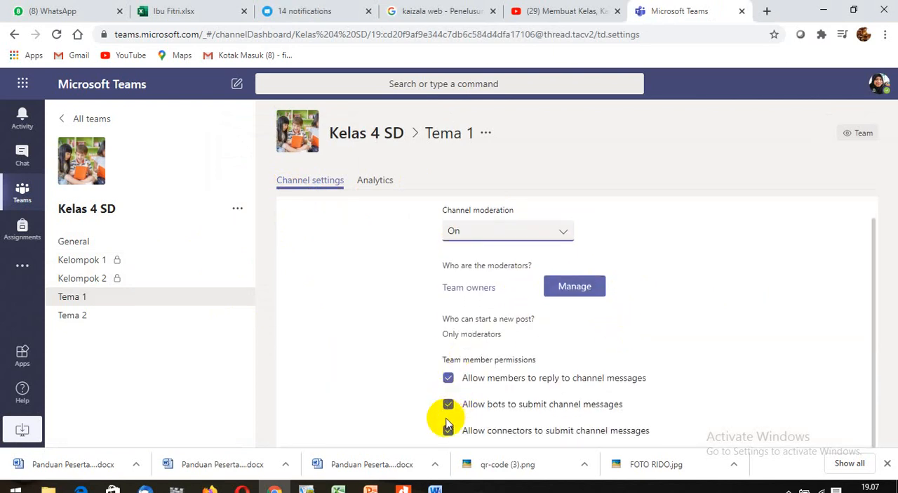
{"action": "left_click", "coordinate": [470, 290]}
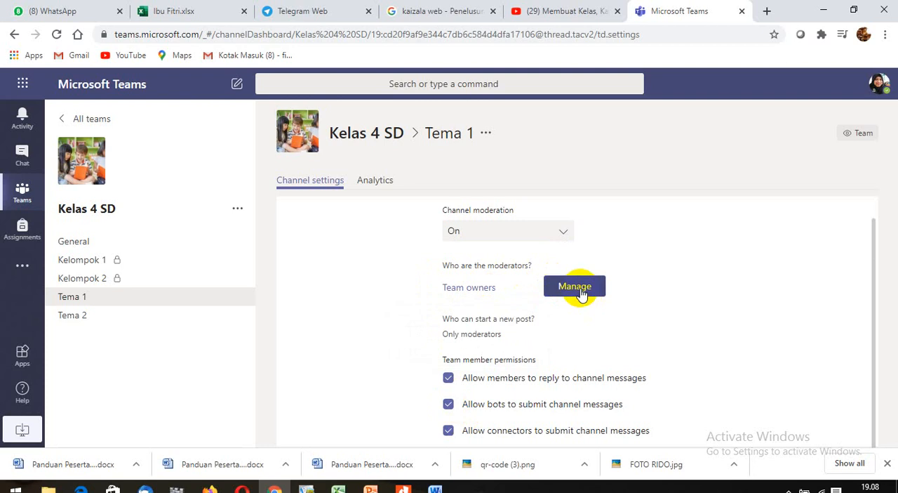
{"action": "mouse_move", "coordinate": [484, 297]}
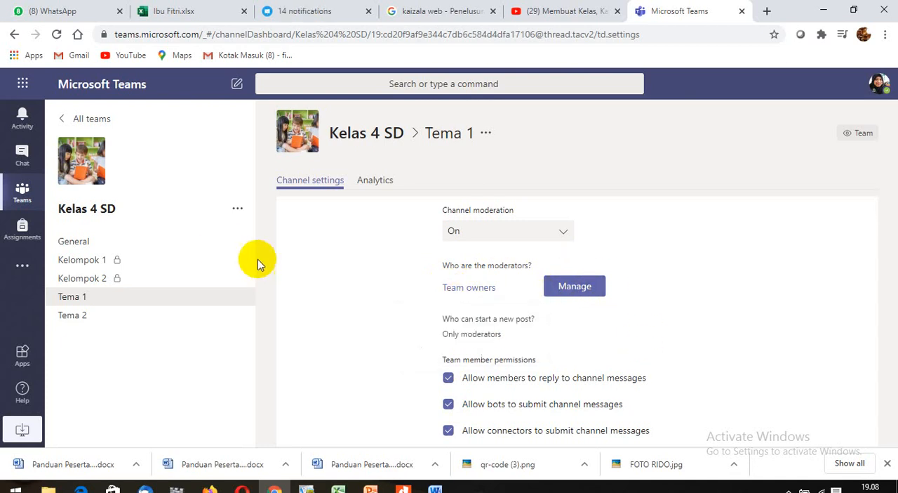
- Turn on channel moderation for the Tema 2 channel of the Kelas 4 SD team
{"action": "left_click", "coordinate": [237, 317]}
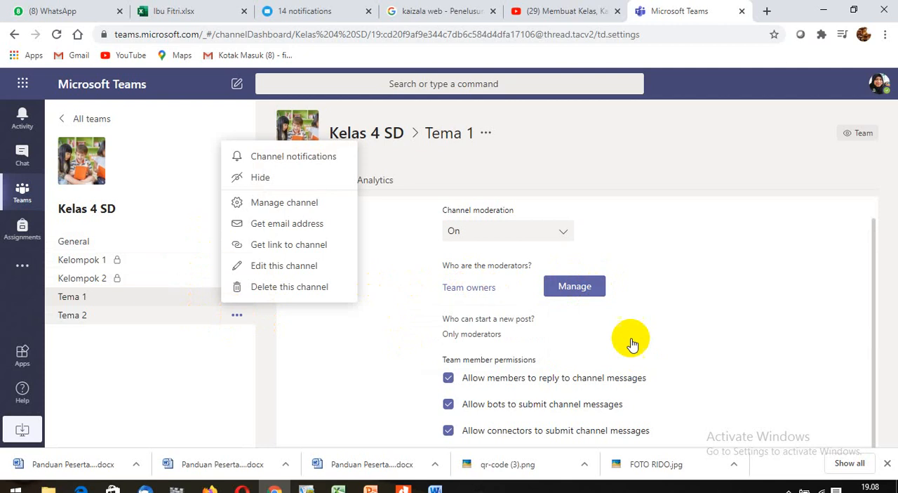
{"action": "left_click", "coordinate": [723, 326]}
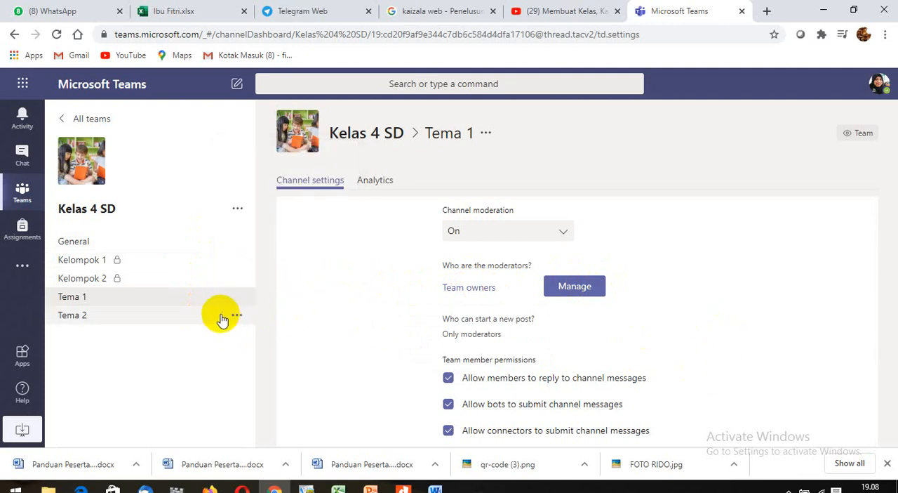
{"action": "left_click", "coordinate": [185, 317]}
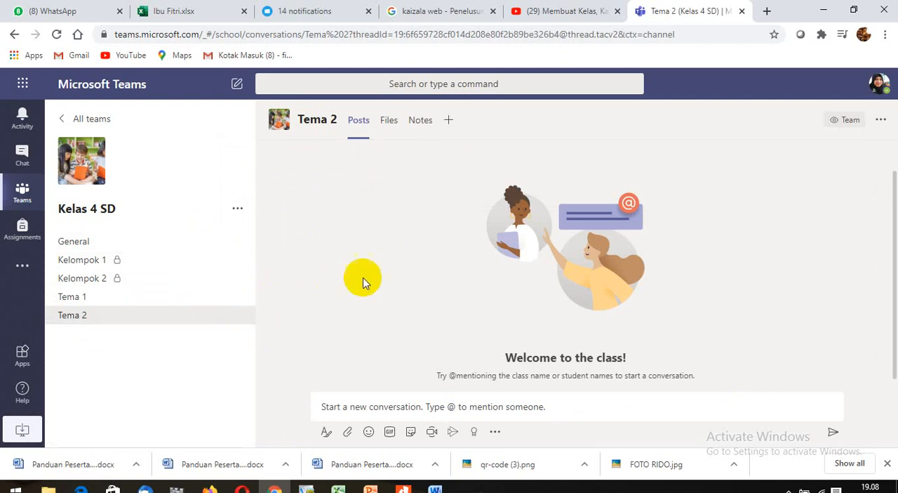
{"action": "left_click", "coordinate": [236, 316]}
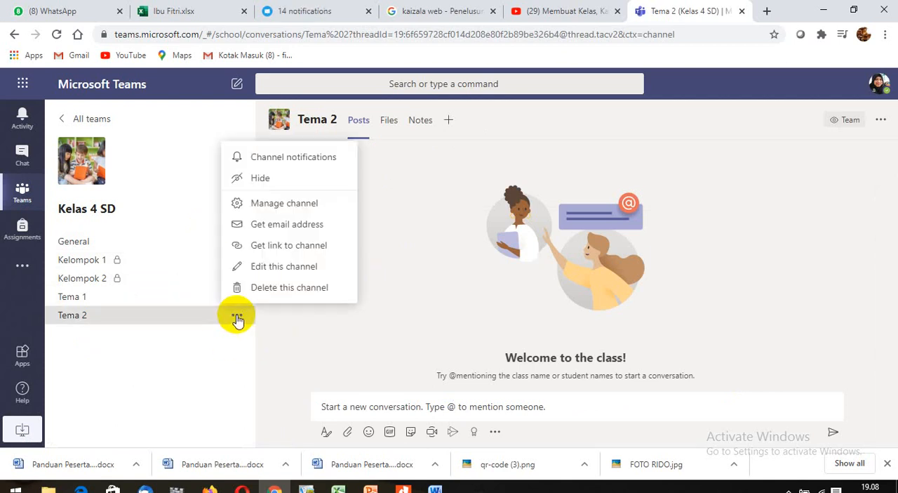
{"action": "left_click", "coordinate": [285, 205]}
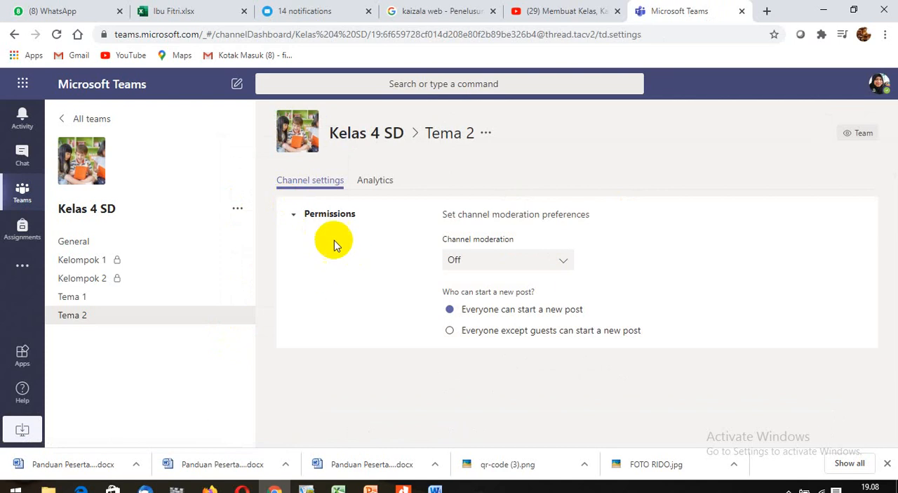
{"action": "left_click", "coordinate": [560, 261]}
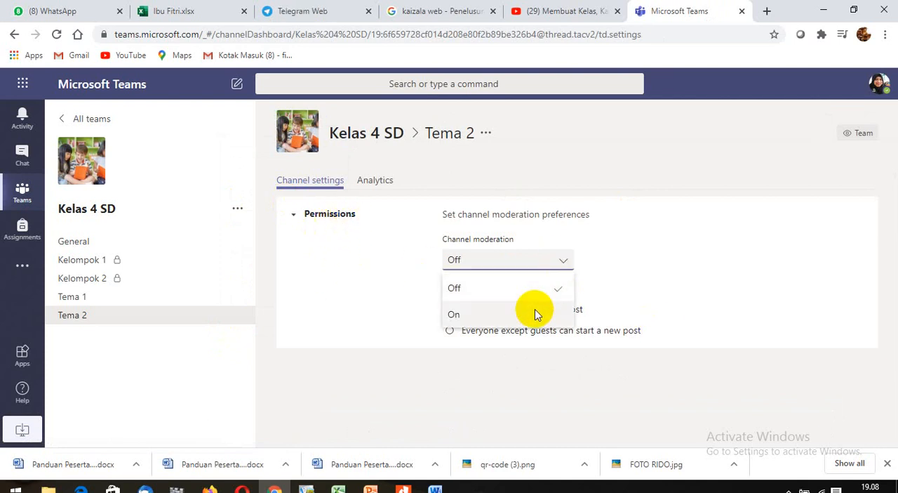
{"action": "left_click", "coordinate": [535, 314]}
{"action": "scroll", "coordinate": [597, 354], "scroll_direction": "down", "scroll_amount": 1}
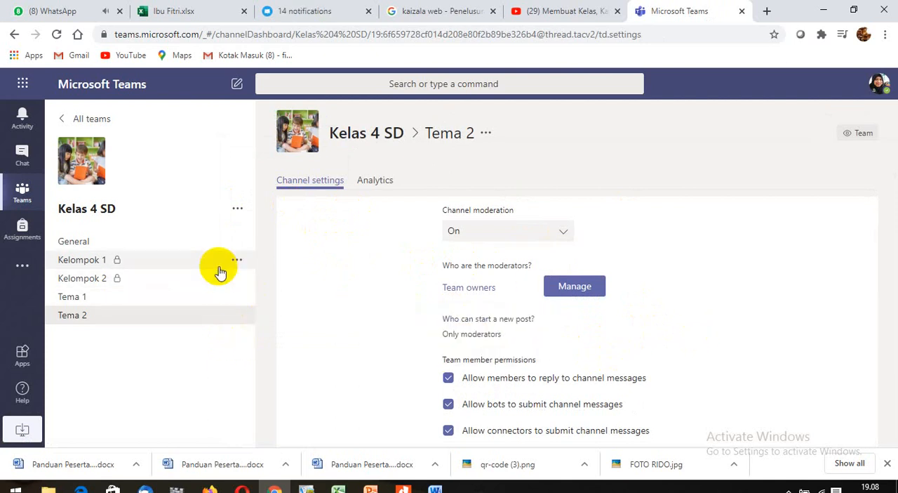
- Start a conversation in the Tema 1 channel with the message "Topik 1 Silahkan dibahas tentang gaya"
{"action": "left_click", "coordinate": [220, 243]}
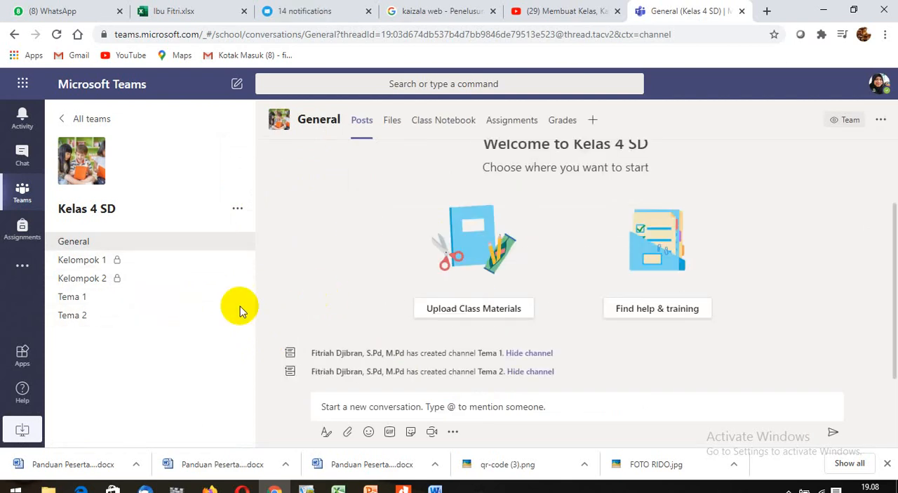
{"action": "left_click", "coordinate": [182, 303]}
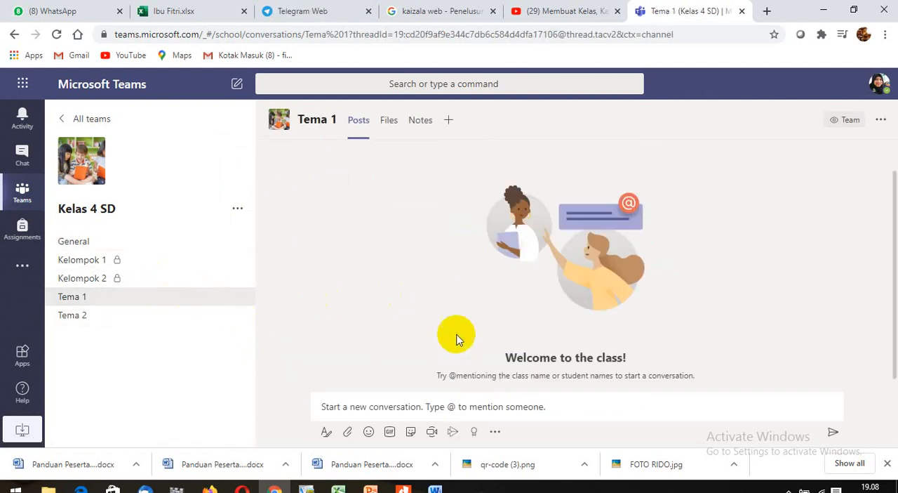
{"action": "left_click", "coordinate": [479, 401]}
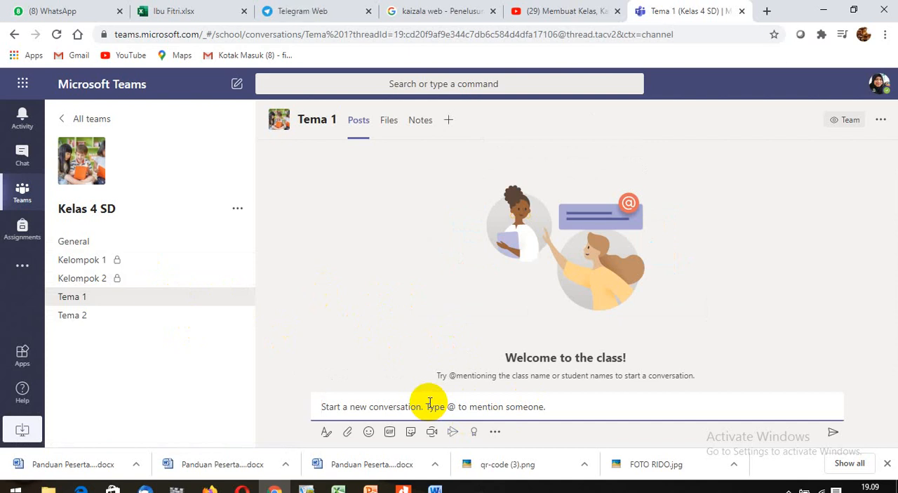
{"action": "type", "text": "Anakk-anak kita"}
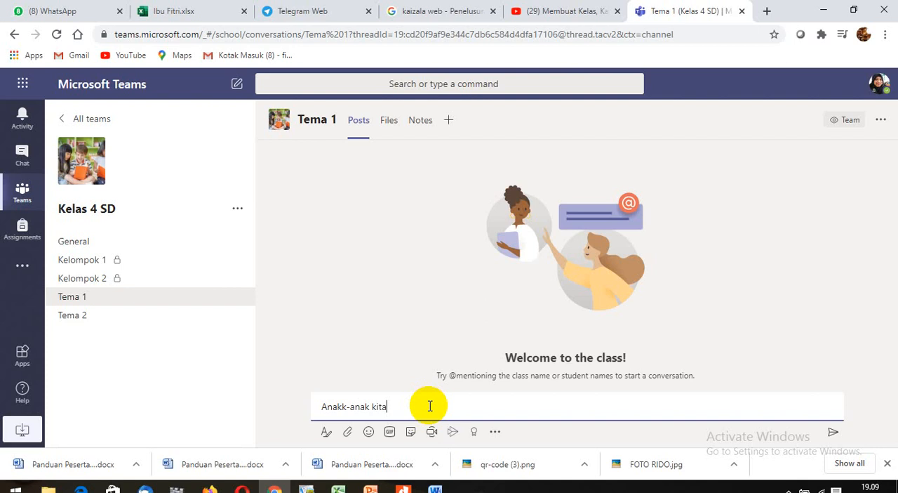
{"action": "type", "text": "kan membahas tentang materi gaya, apakah anak-anak sudah tau apa itu gaya"}
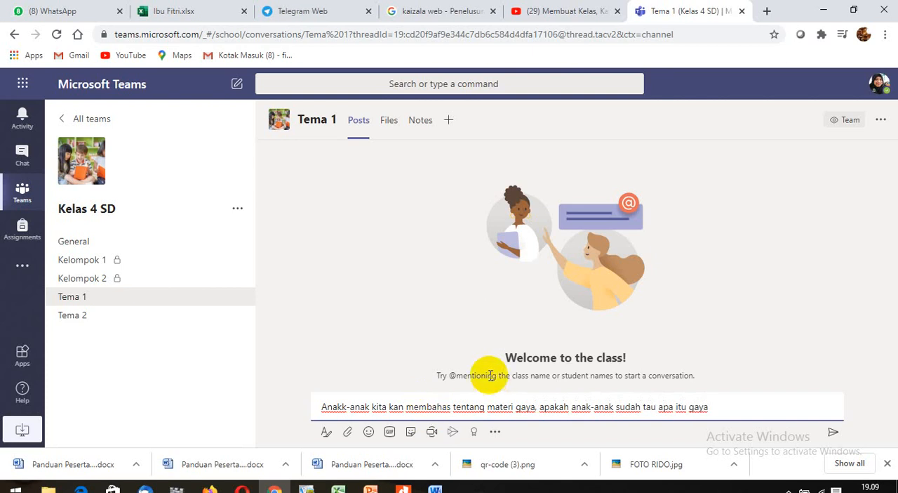
{"action": "key", "text": "Return"}
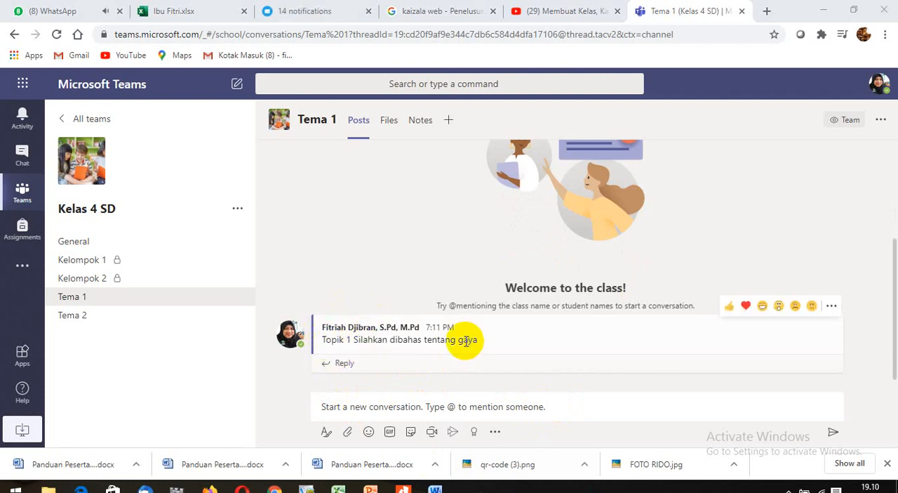
- Reply "oh iya ibu" to the Topik 1 post in the Tema 1 channel
{"action": "left_click", "coordinate": [349, 365]}
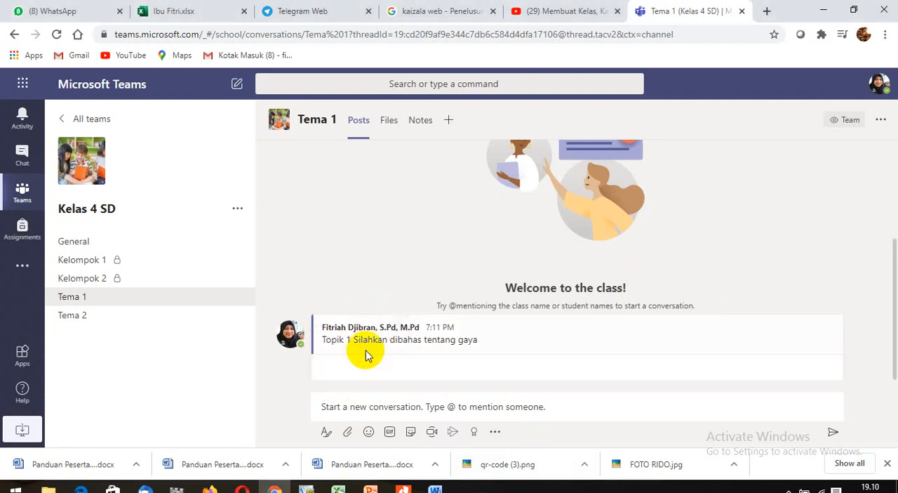
{"action": "left_click", "coordinate": [365, 361]}
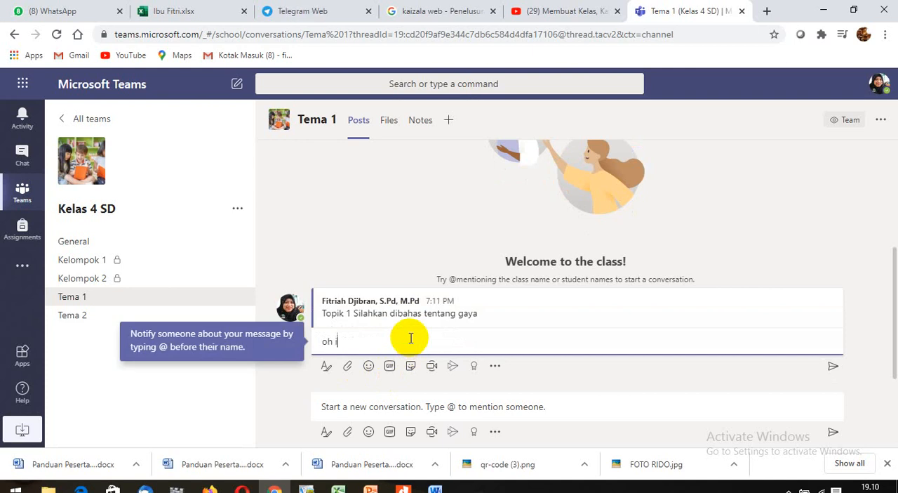
{"action": "type", "text": "oh iya ibu"}
{"action": "key", "text": "Return"}
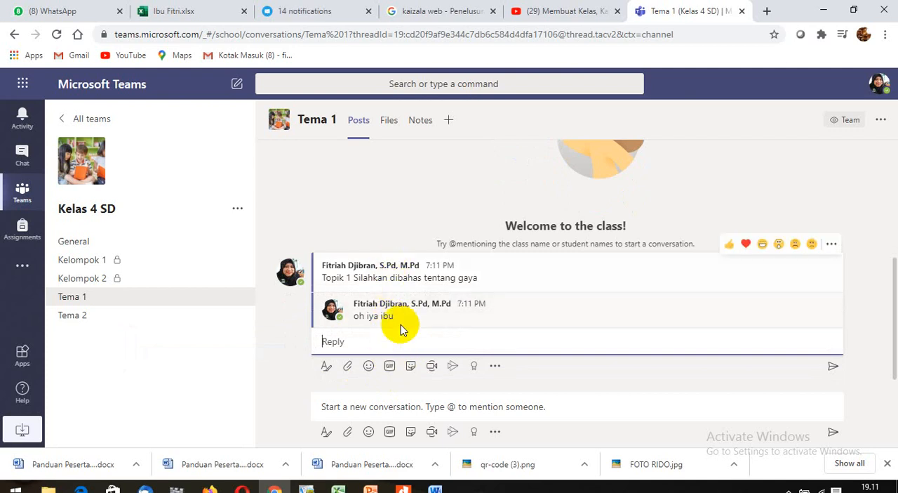
- Add two more replies to the Topik 1 conversation, "apa itu gaya" and "gaya adalah"
{"action": "left_click", "coordinate": [404, 341]}
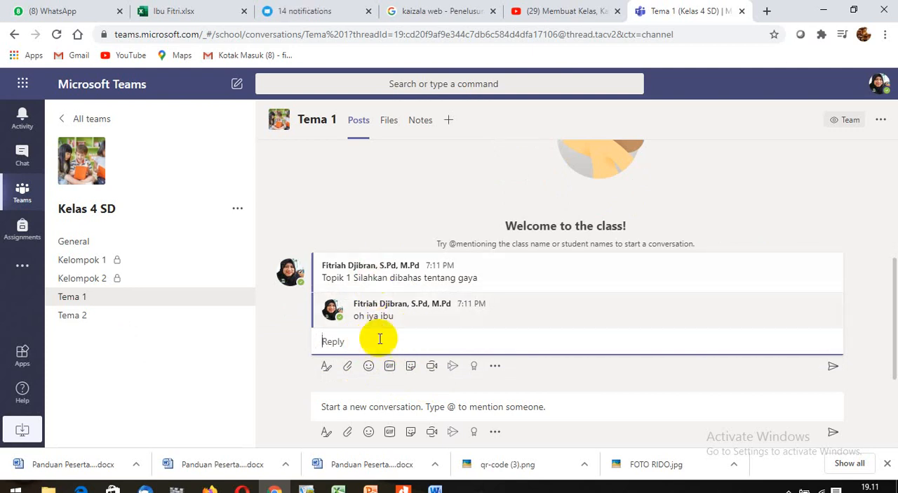
{"action": "left_click", "coordinate": [389, 342]}
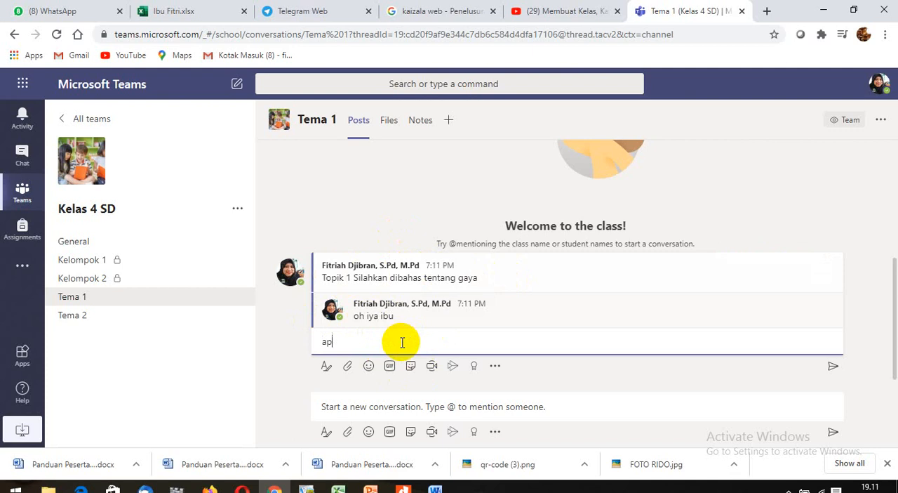
{"action": "type", "text": "a itu gaya"}
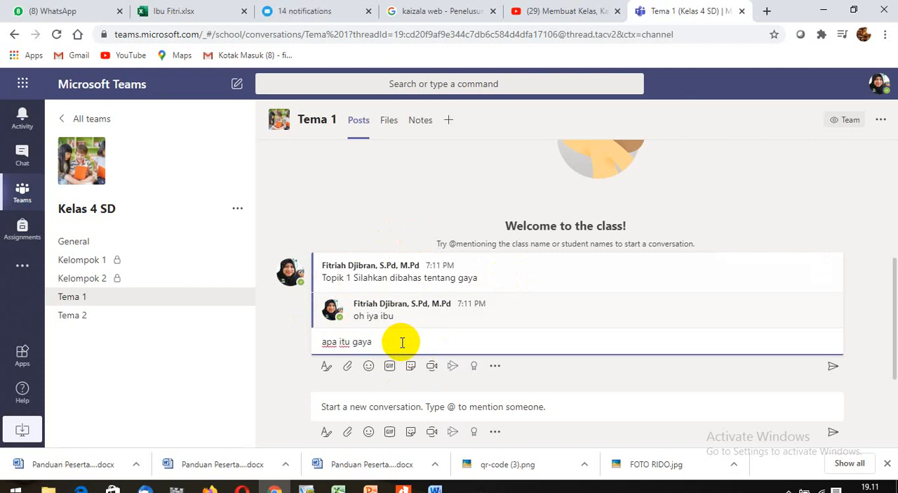
{"action": "key", "text": "Return"}
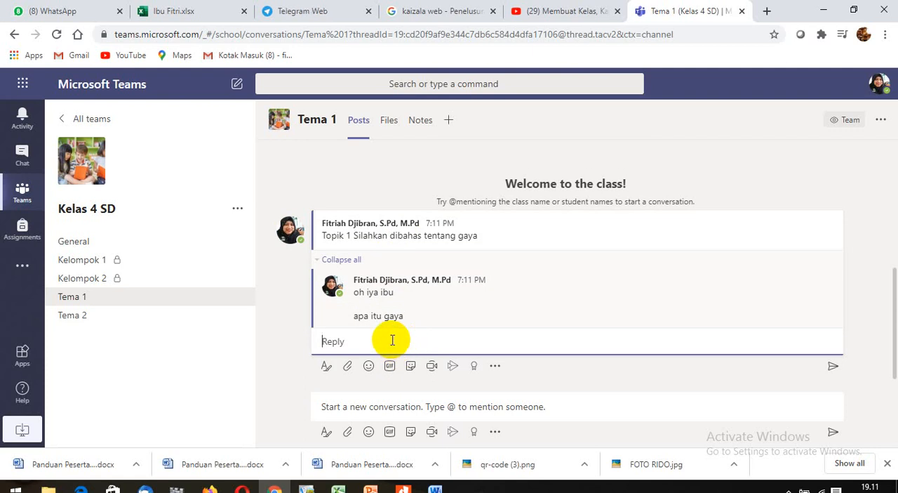
{"action": "type", "text": "gaya adalah."}
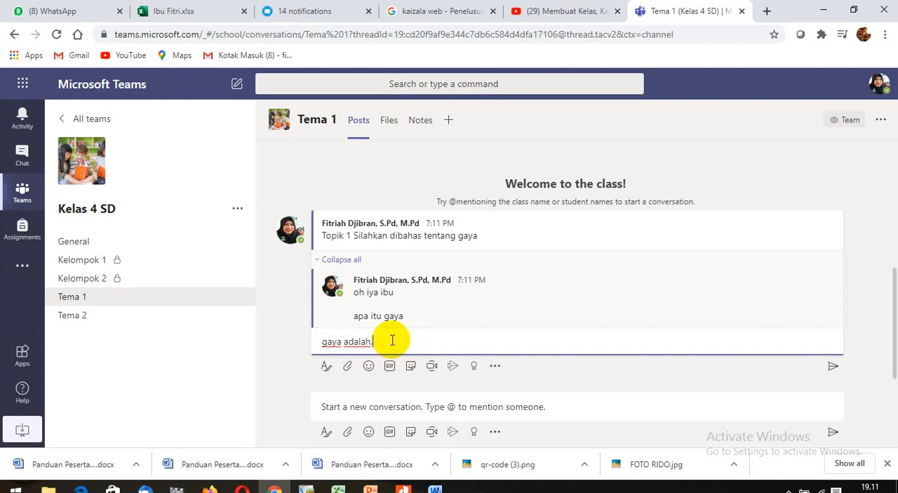
{"action": "type", "text": "."}
{"action": "key", "text": "Return"}
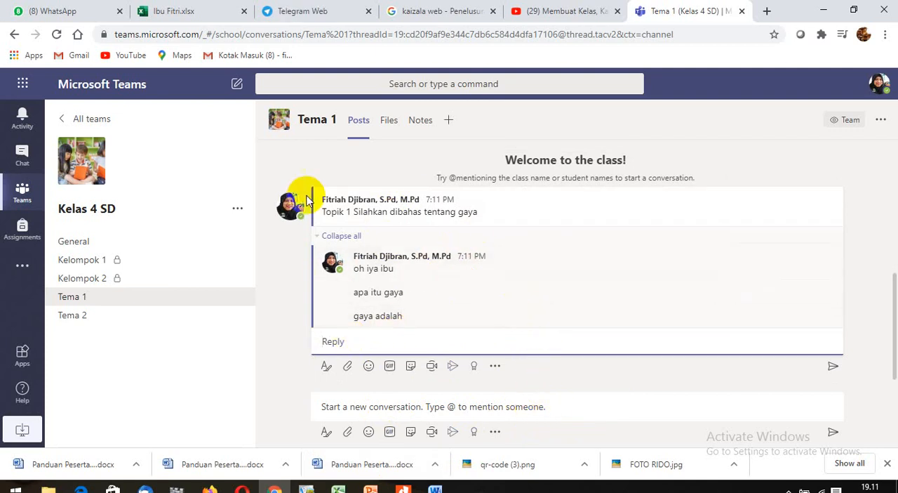
- Collapse and expand the replies under the Topik 1 post to review the thread, leaving them collapsed
{"action": "left_click", "coordinate": [318, 240]}
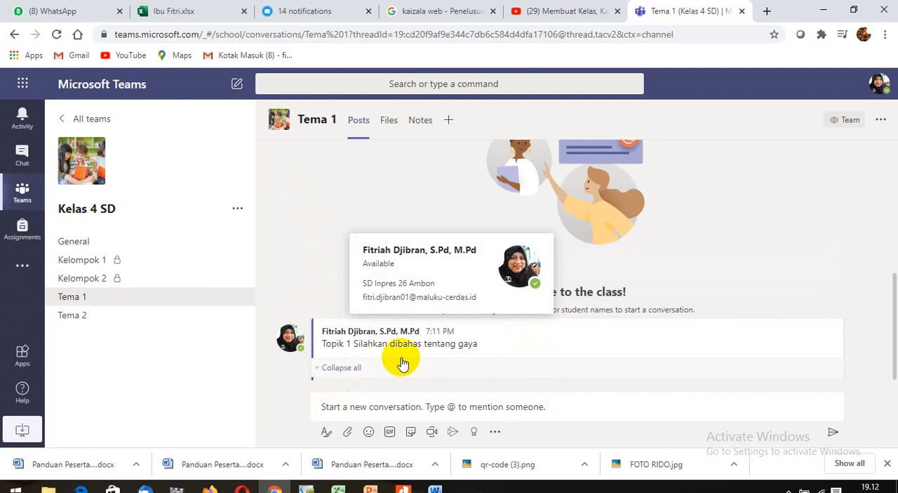
{"action": "left_click", "coordinate": [327, 368]}
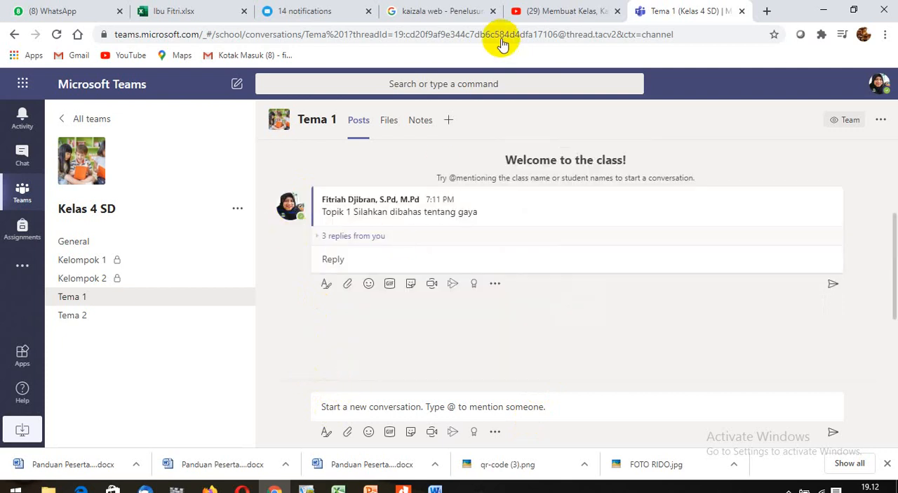
{"action": "left_click", "coordinate": [351, 235]}
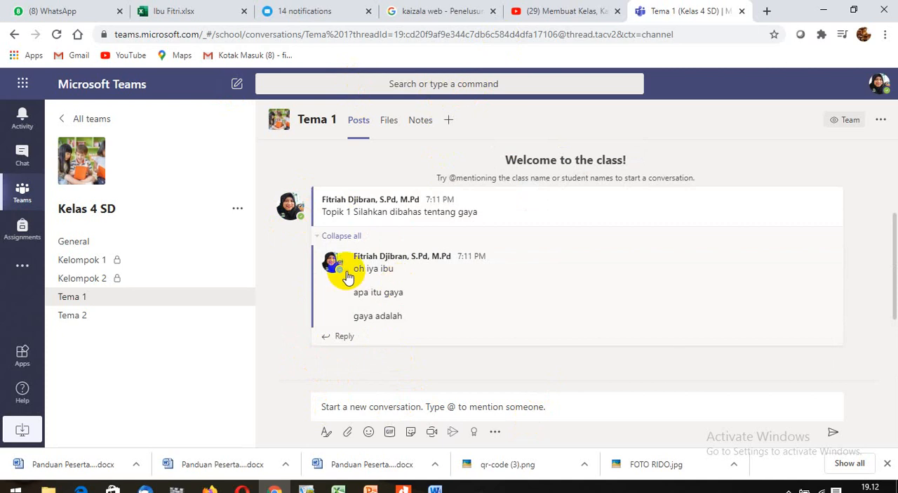
{"action": "scroll", "coordinate": [316, 244], "scroll_direction": "up", "scroll_amount": 2}
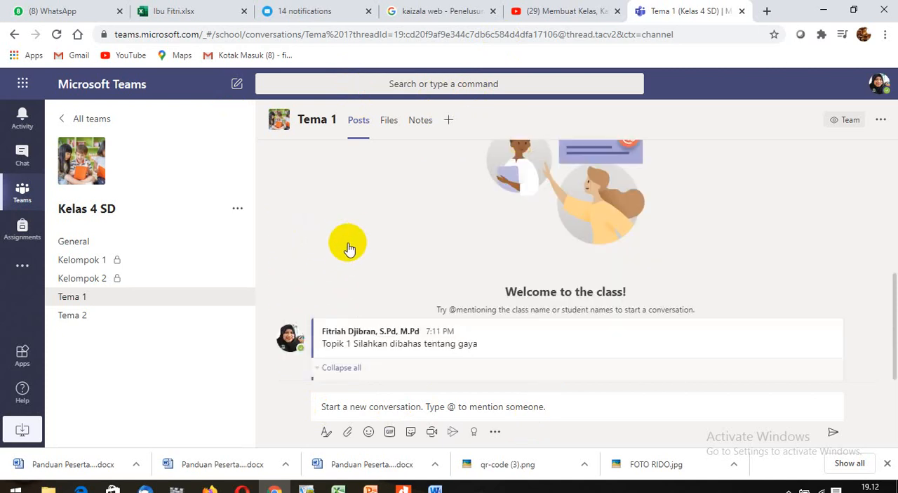
{"action": "left_click", "coordinate": [318, 370]}
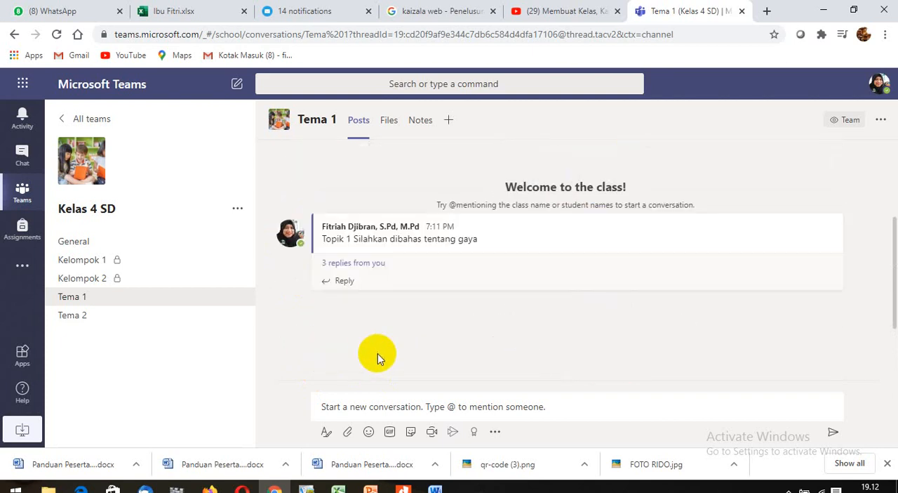
- Begin a new conversation message in the Tema 1 channel reading "Topik tentang keberagaman"
{"action": "left_click", "coordinate": [331, 410]}
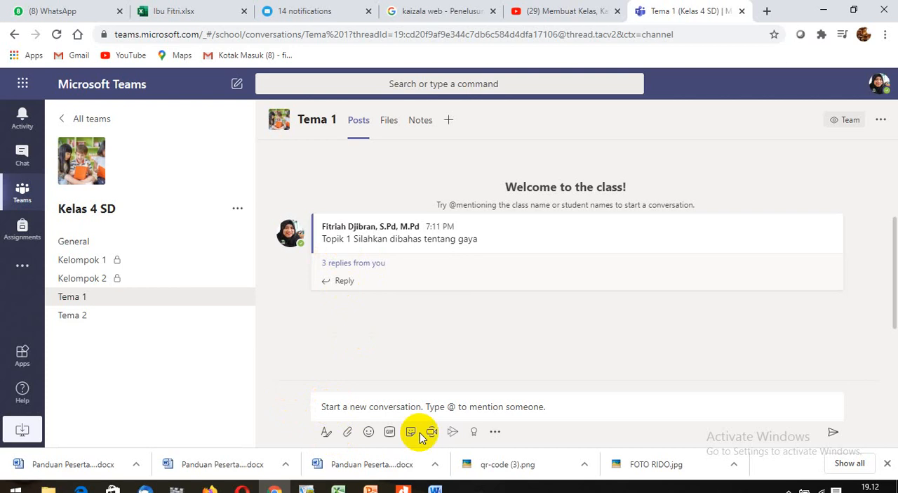
{"action": "left_click", "coordinate": [324, 400]}
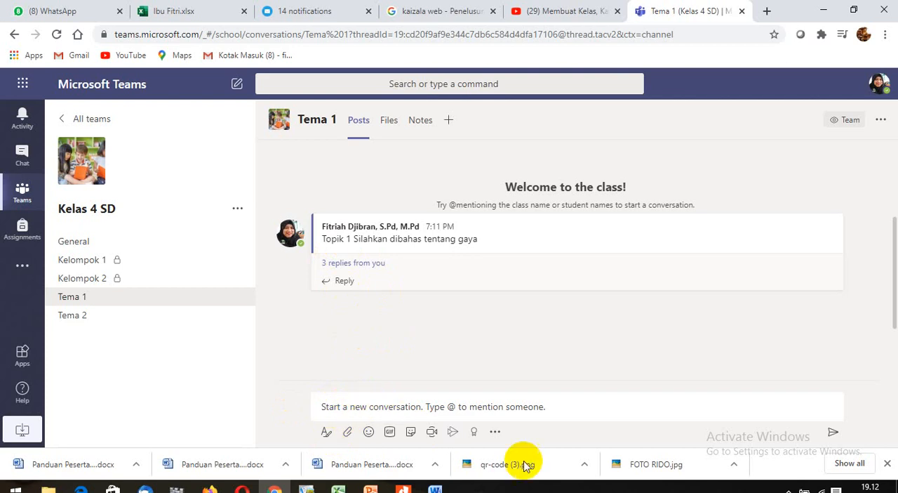
{"action": "left_click", "coordinate": [410, 411]}
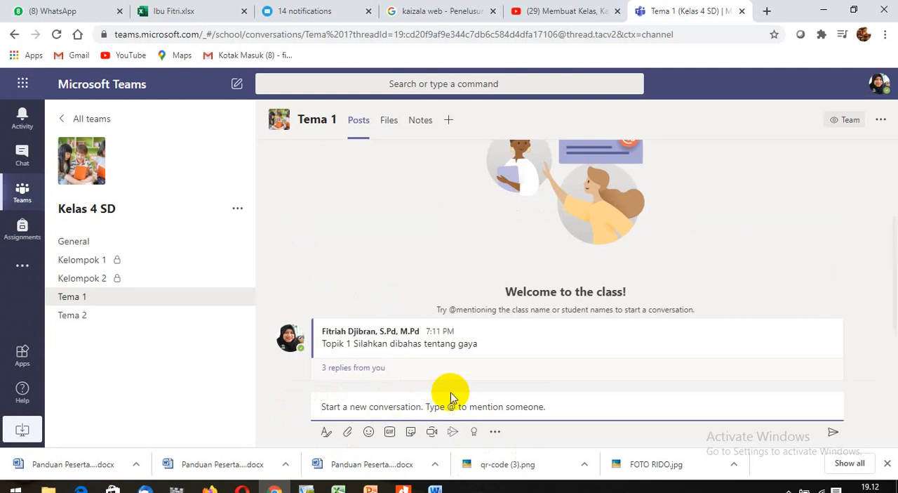
{"action": "type", "text": "Topi"}
{"action": "left_click", "coordinate": [350, 405]}
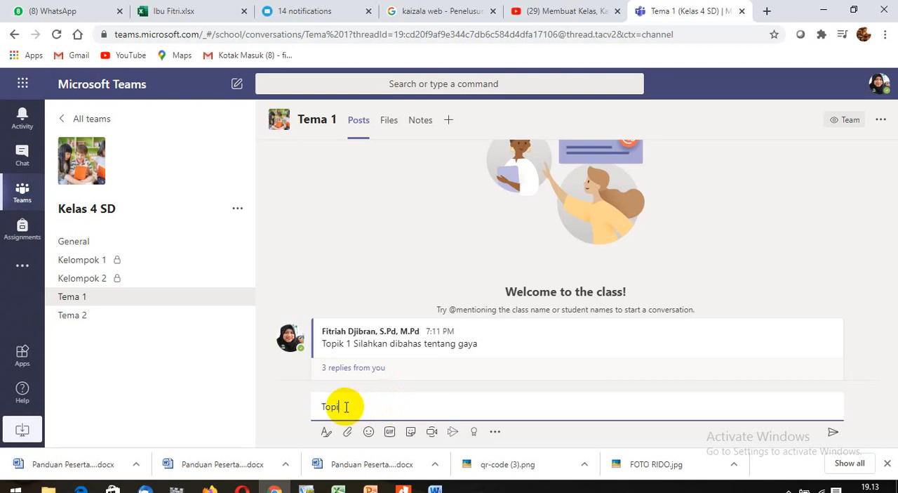
{"action": "left_click", "coordinate": [416, 404]}
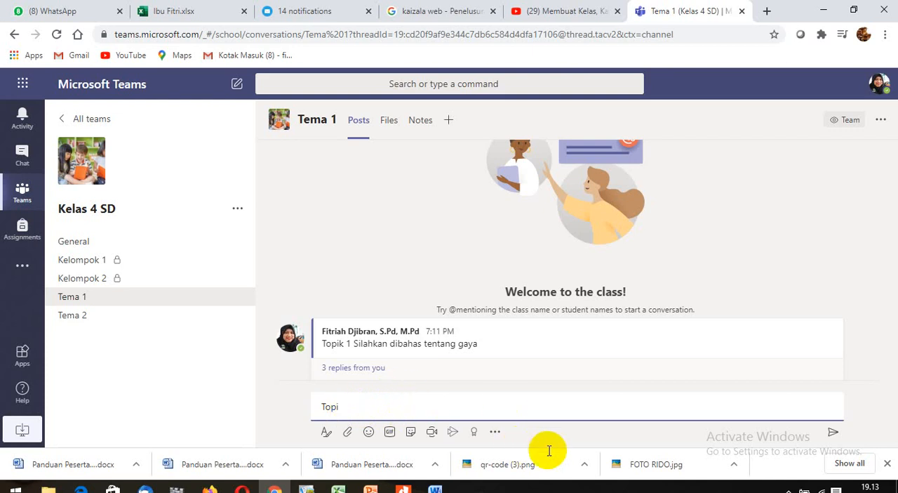
{"action": "type", "text": "k tentang keberagaman"}
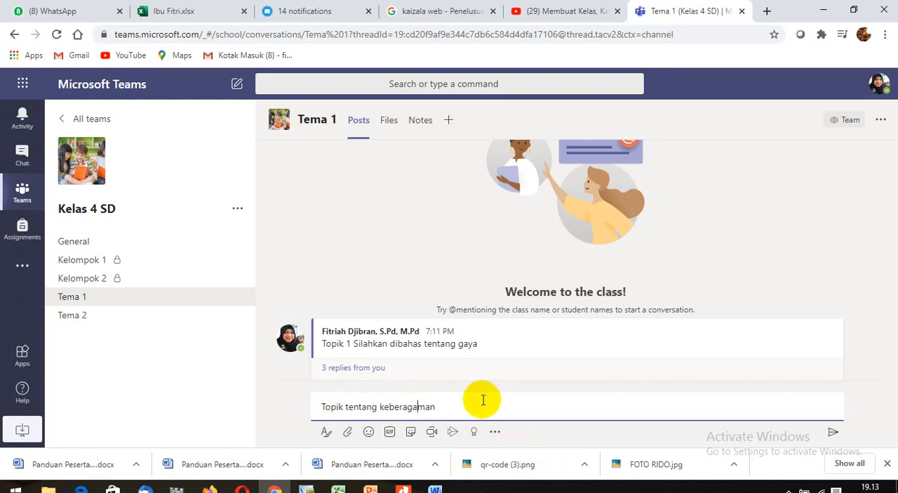
- Complete the draft message with ", apakah anak-anak sudah paham" and post it in the Tema 1 channel
{"action": "left_click", "coordinate": [429, 402]}
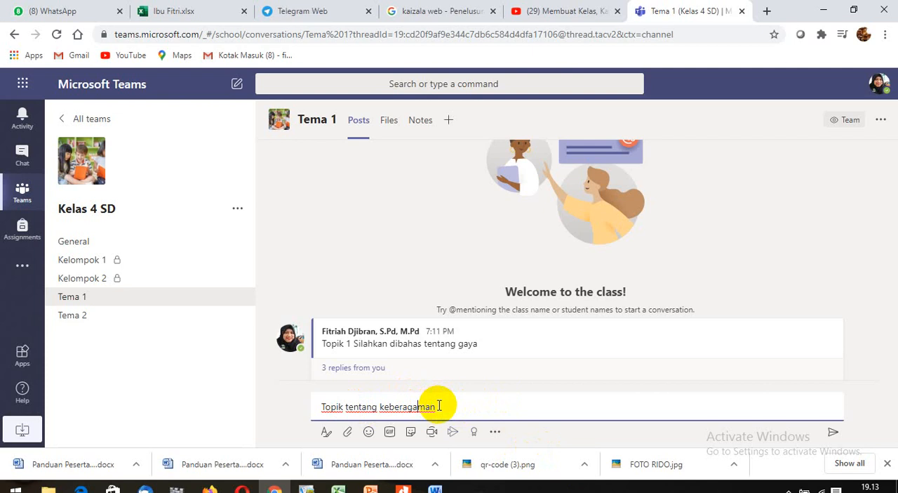
{"action": "left_click", "coordinate": [443, 406]}
{"action": "type", "text": "apakah anak"}
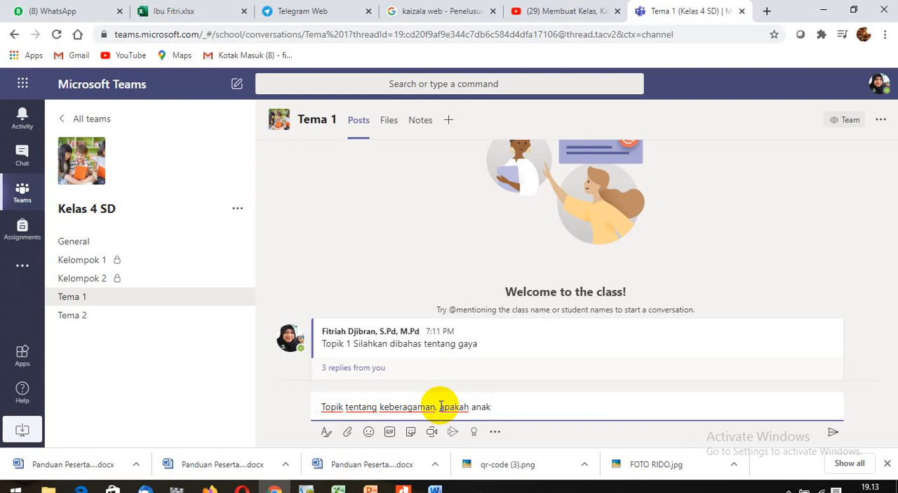
{"action": "type", "text": "-anak sudah paham"}
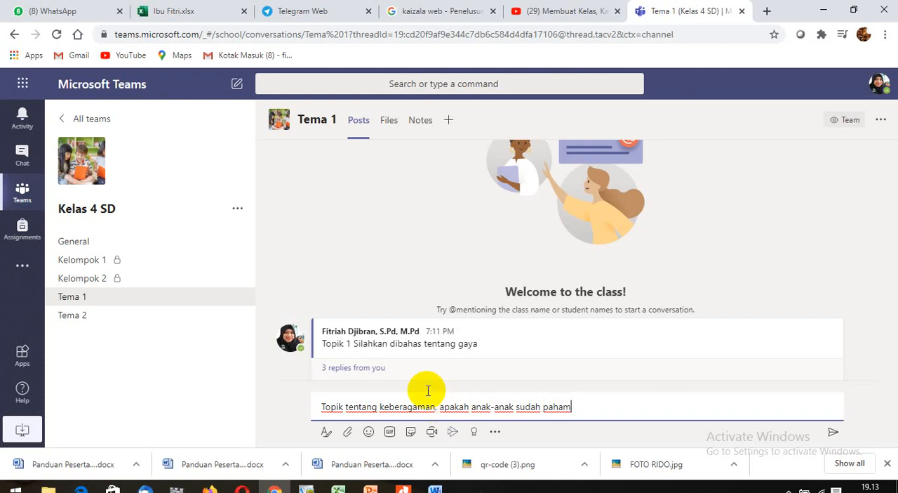
{"action": "key", "text": "Return"}
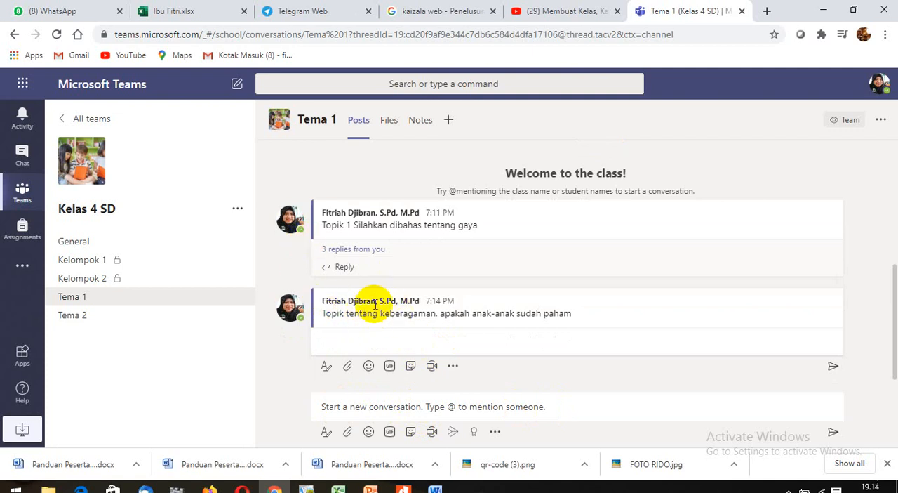
{"action": "left_click", "coordinate": [360, 325]}
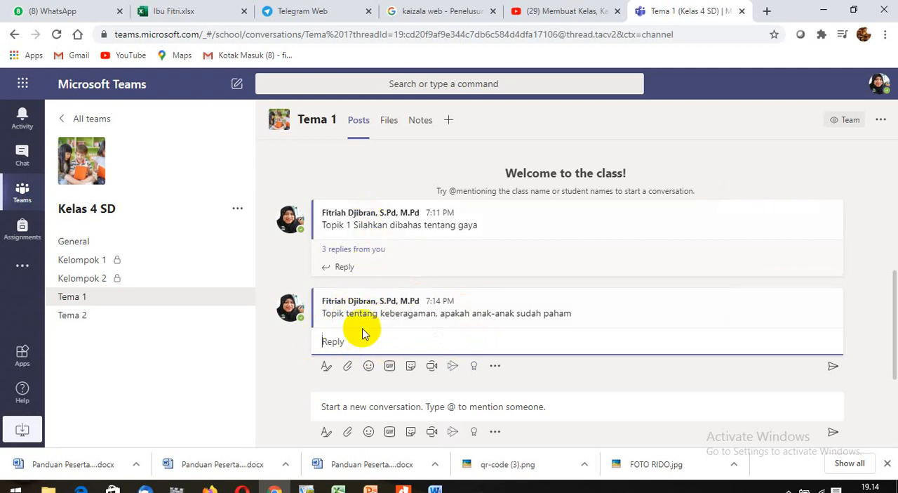
- View the posts of the Tema 2, Kelompok 1 and Kelompok 2 channels and check the Kelas 4 SD team's options
{"action": "left_click", "coordinate": [139, 316]}
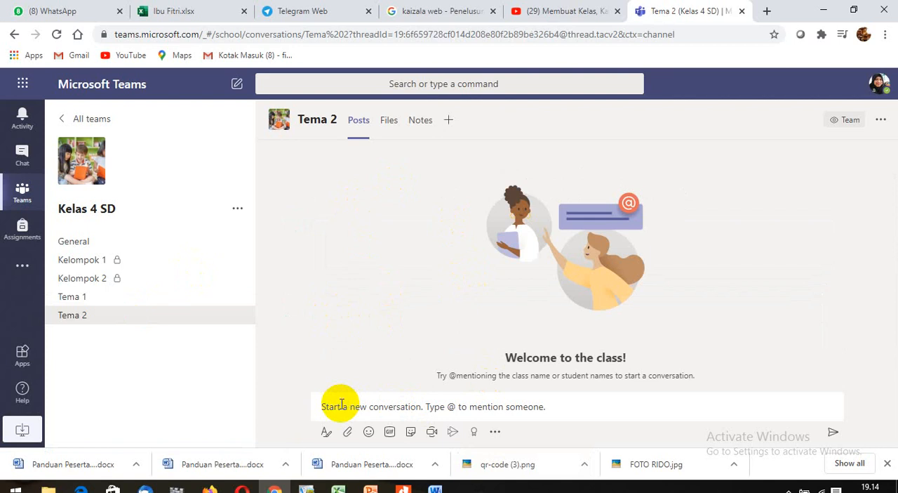
{"action": "left_click", "coordinate": [364, 406]}
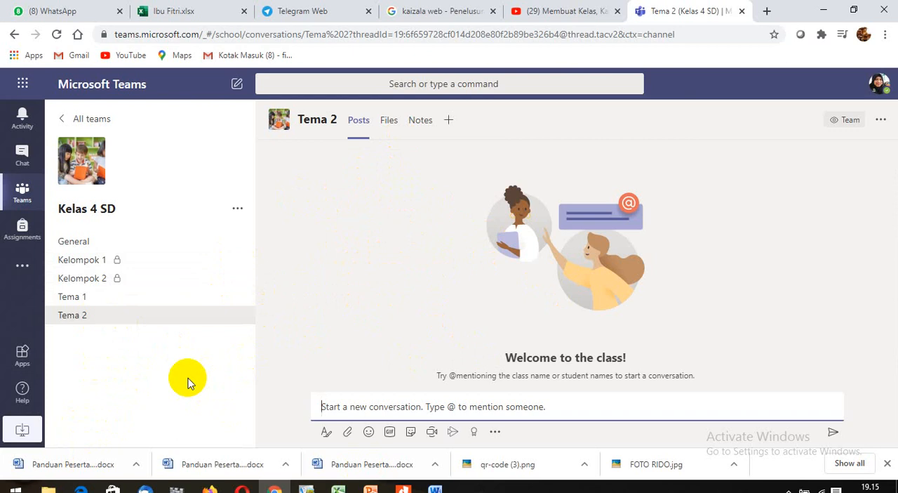
{"action": "mouse_move", "coordinate": [242, 281]}
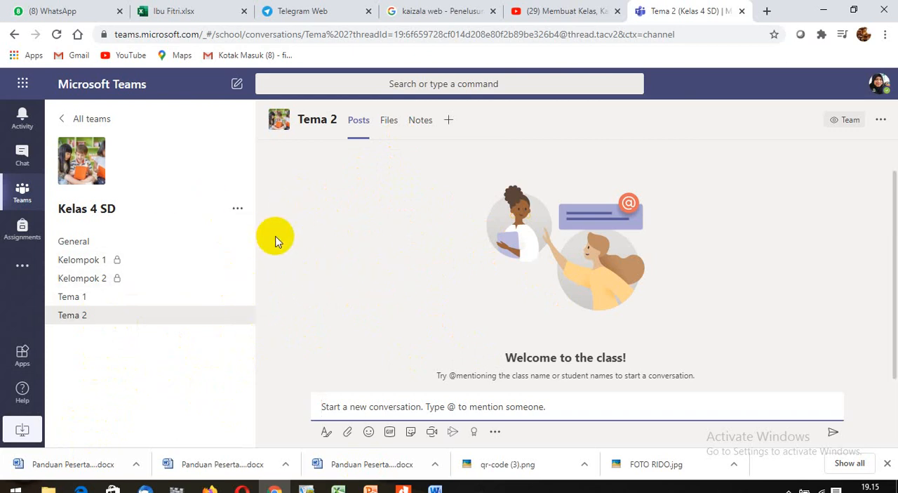
{"action": "left_click", "coordinate": [165, 263]}
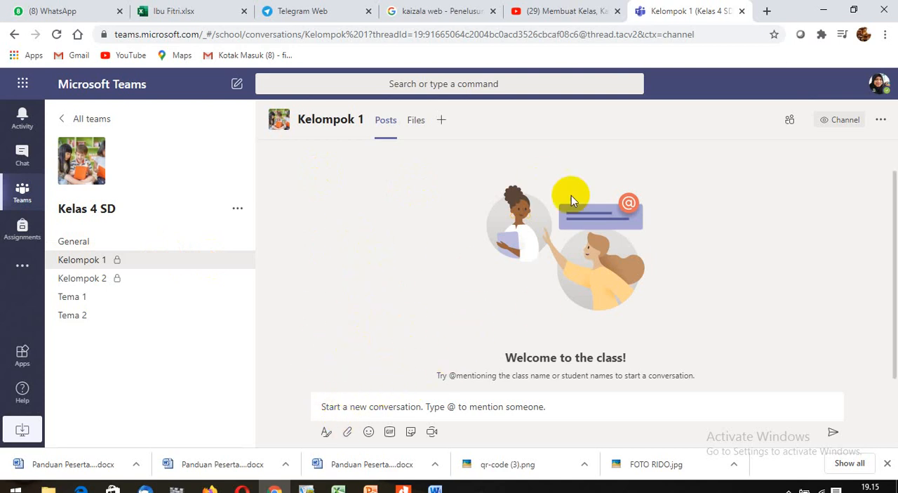
{"action": "left_click", "coordinate": [79, 279]}
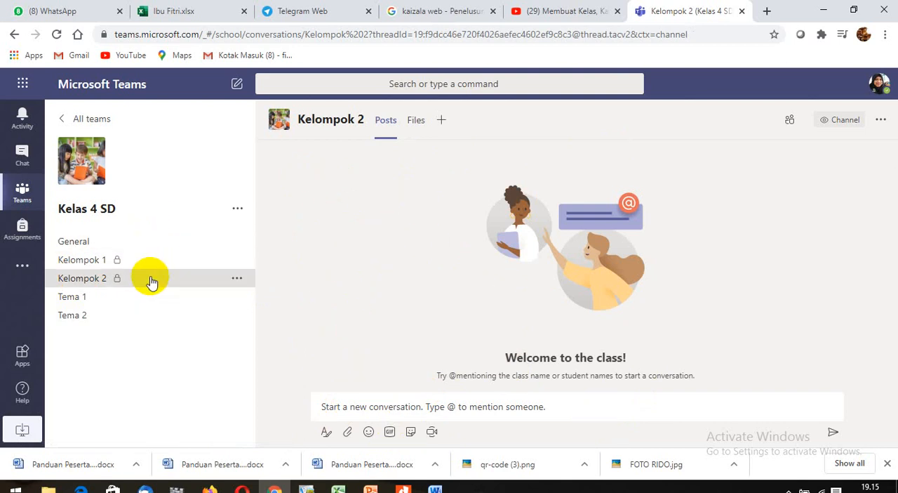
{"action": "left_click", "coordinate": [237, 210]}
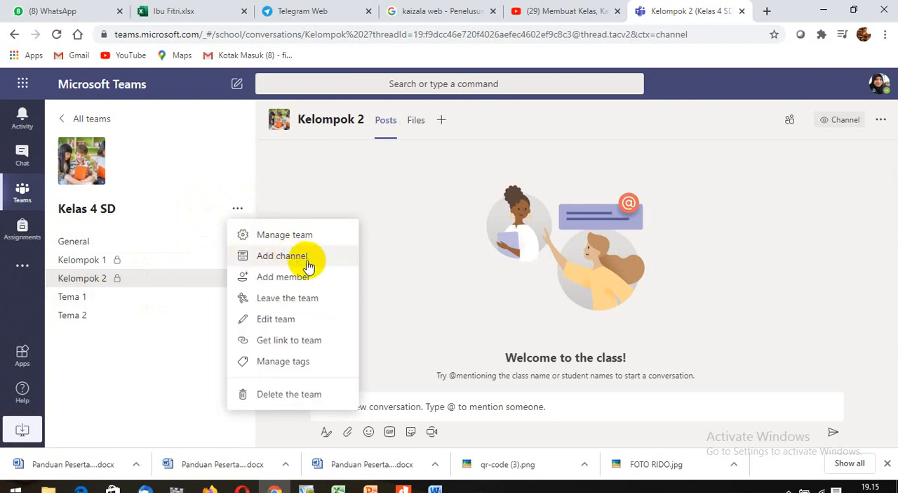
{"action": "left_click", "coordinate": [333, 201]}
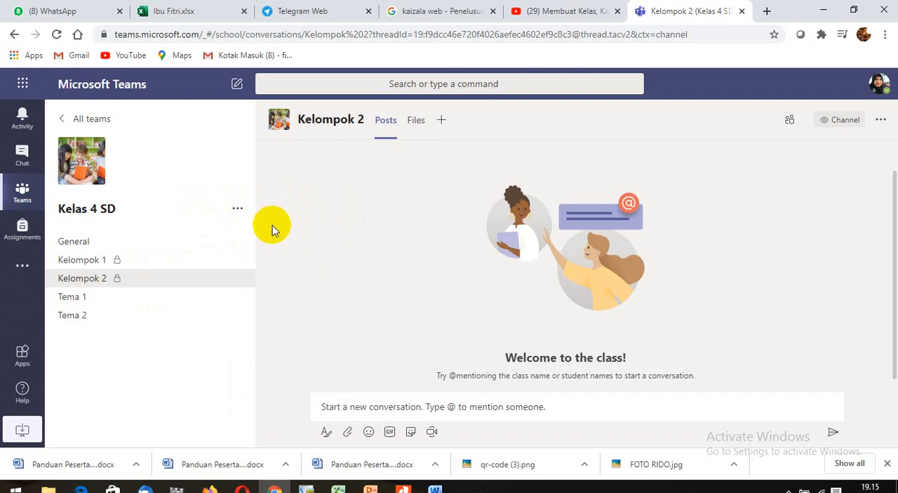